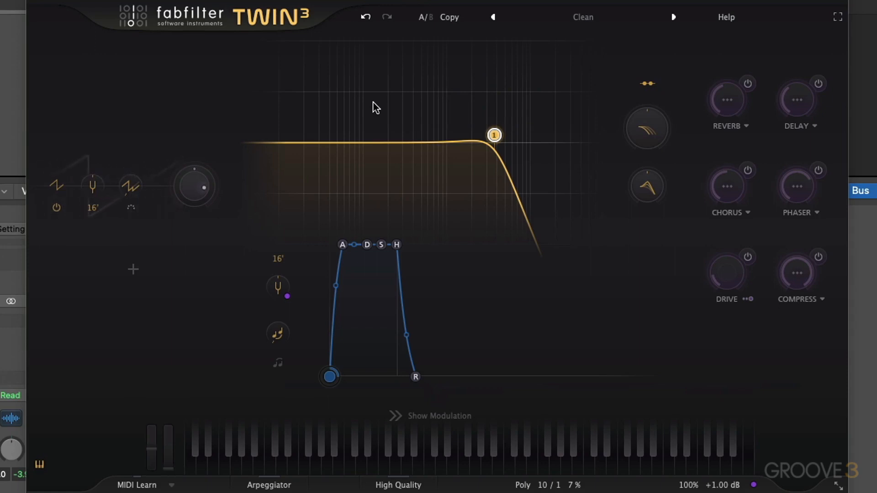
# Step: Add two bell filters beside the low-pass filter and reposition both as boosts above its cutoff
pyautogui.hotkey('ctrl', 'z')
pyautogui.click(354, 144)
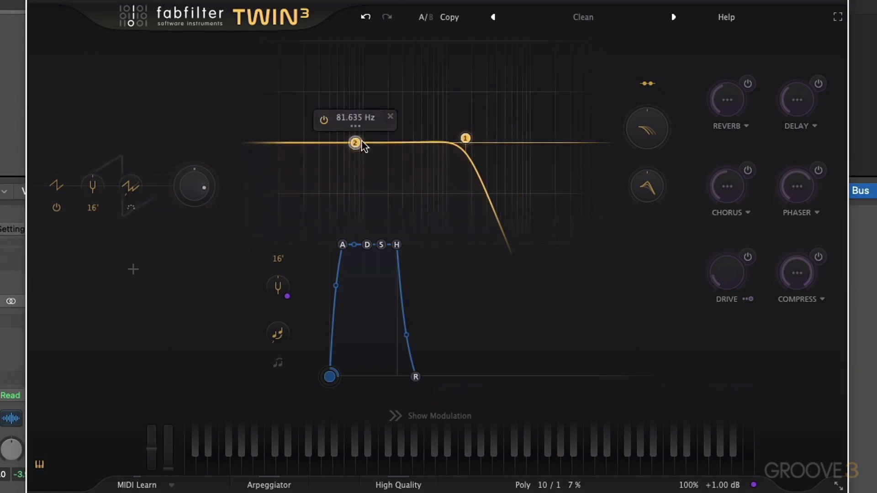
pyautogui.moveTo(417, 143); pyautogui.dragTo(519, 76)
pyautogui.click(338, 143)
pyautogui.moveTo(344, 145); pyautogui.dragTo(350, 218)
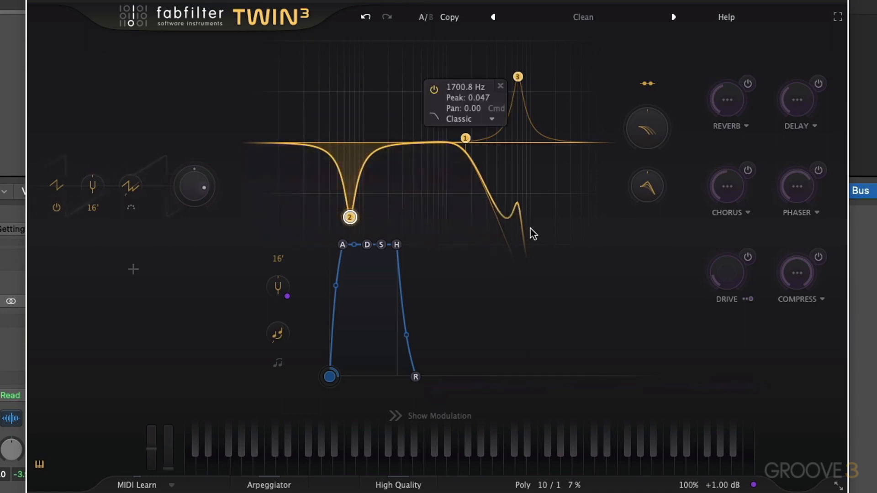
pyautogui.moveTo(350, 217); pyautogui.dragTo(469, 145)
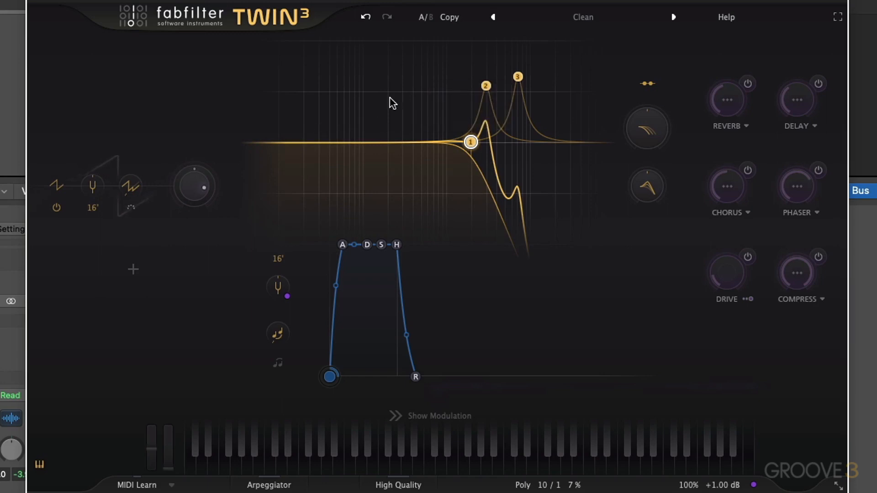
pyautogui.moveTo(484, 87); pyautogui.dragTo(497, 78)
# Step: Undo the moves and the creation of filters 2 and 3
pyautogui.click(366, 17)
pyautogui.click(366, 16)
pyautogui.click(366, 16)
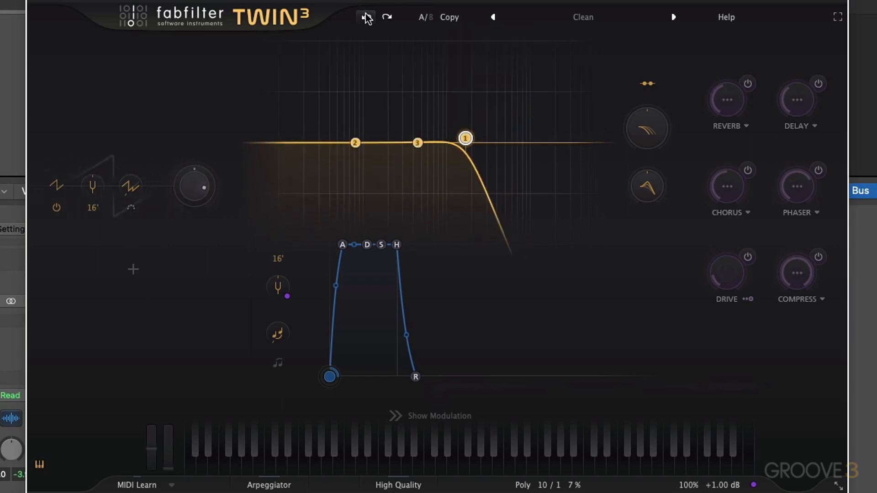
pyautogui.click(366, 17)
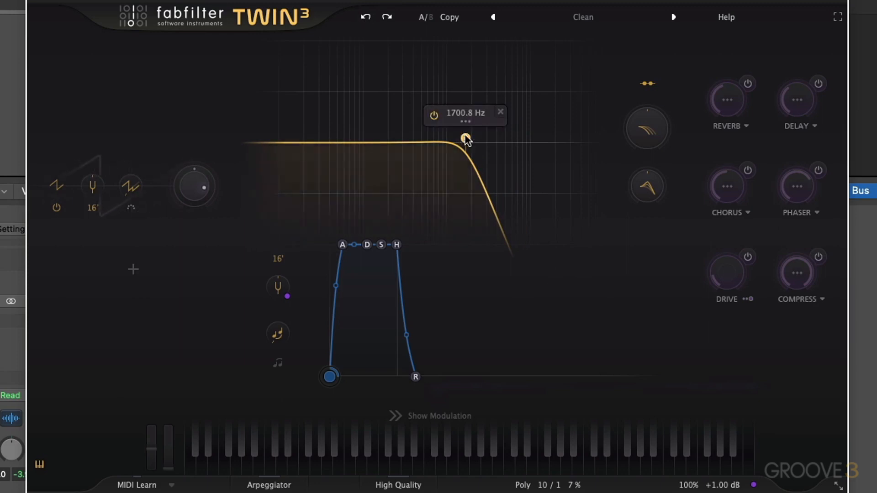
# Step: Try extra filters on the low end of the curve, including a high-pass at about 74 Hz, and delete them
pyautogui.click(404, 142)
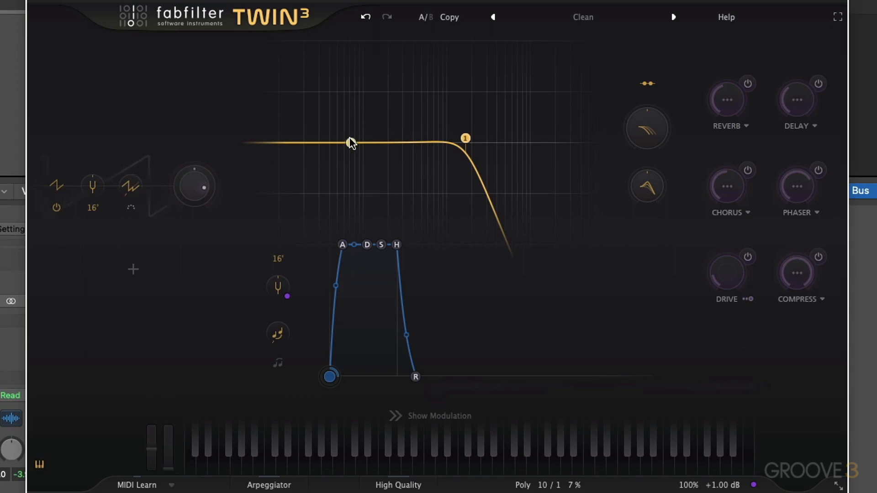
pyautogui.click(369, 129)
pyautogui.moveTo(370, 129); pyautogui.dragTo(353, 191)
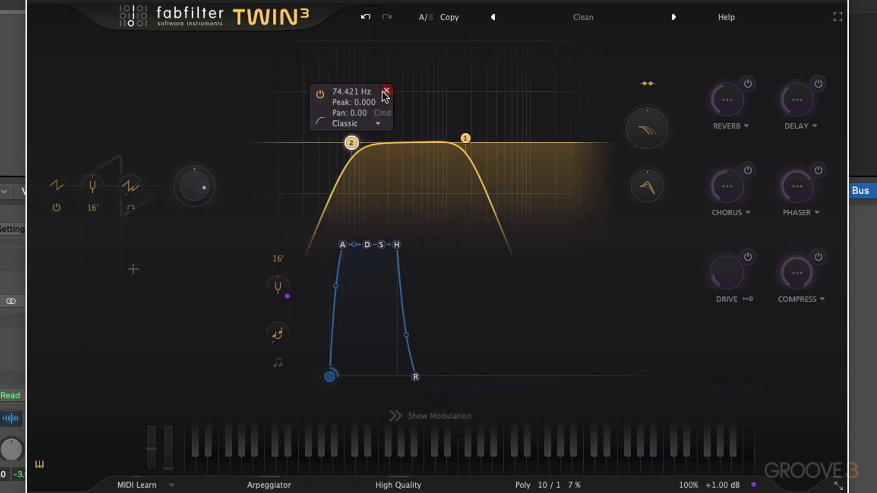
pyautogui.click(385, 92)
pyautogui.click(360, 143)
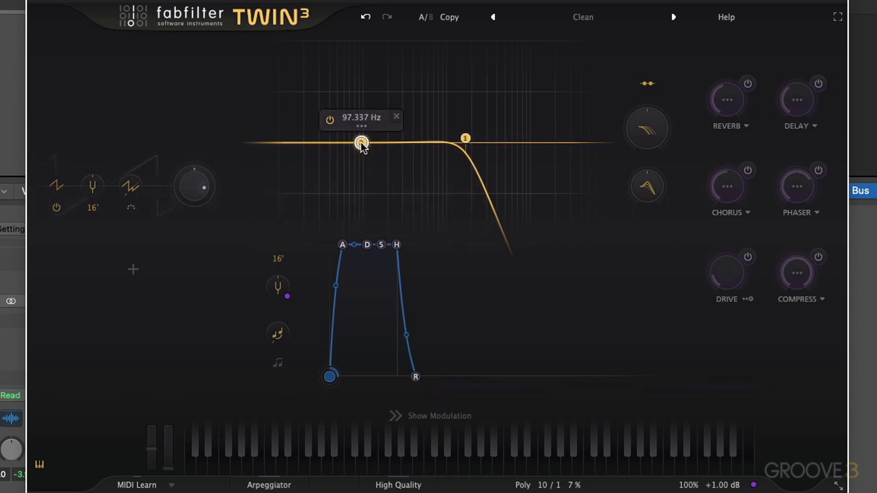
pyautogui.click(397, 116)
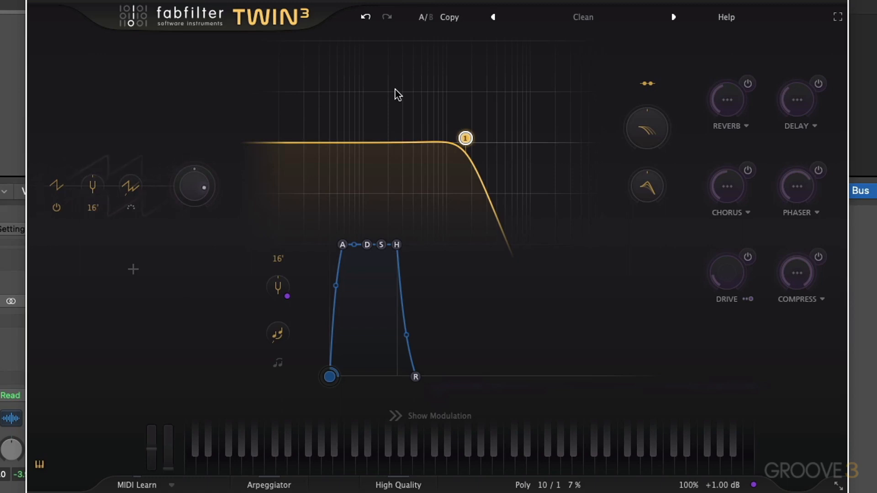
# Step: Delete filter 1 to clear the filter display
pyautogui.moveTo(463, 127)
pyautogui.click(501, 87)
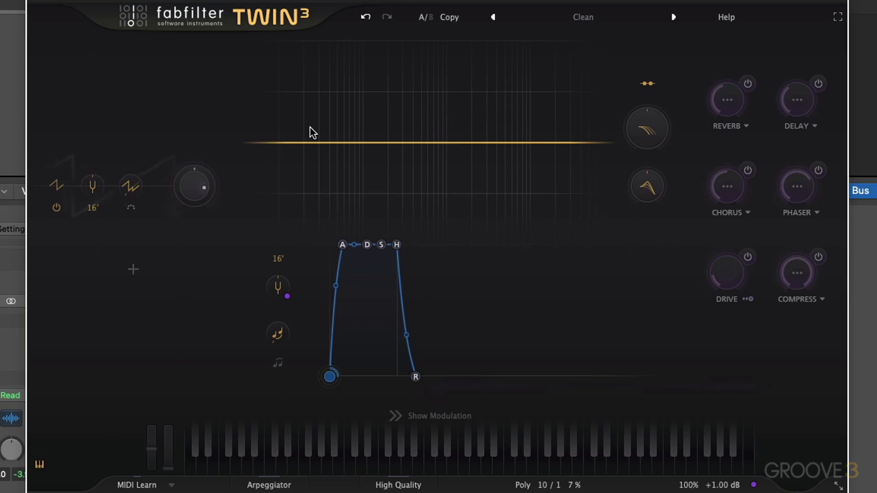
# Step: Try a notch filter created at the low end, moved to about 795 Hz, and delete it
pyautogui.doubleClick(259, 222)
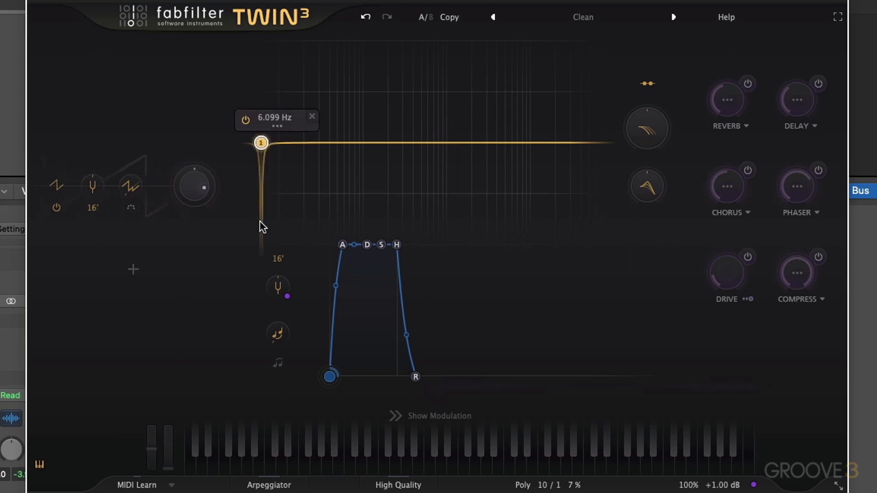
pyautogui.moveTo(261, 143); pyautogui.dragTo(438, 143)
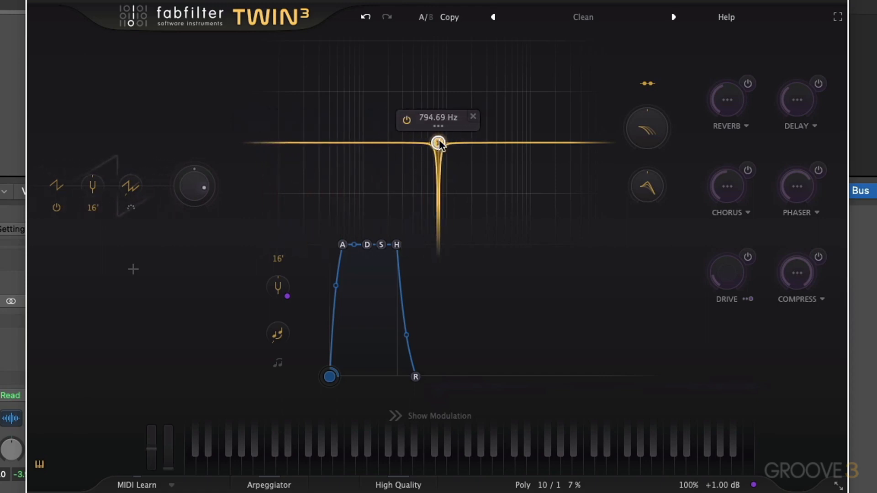
pyautogui.moveTo(470, 126)
pyautogui.click(472, 91)
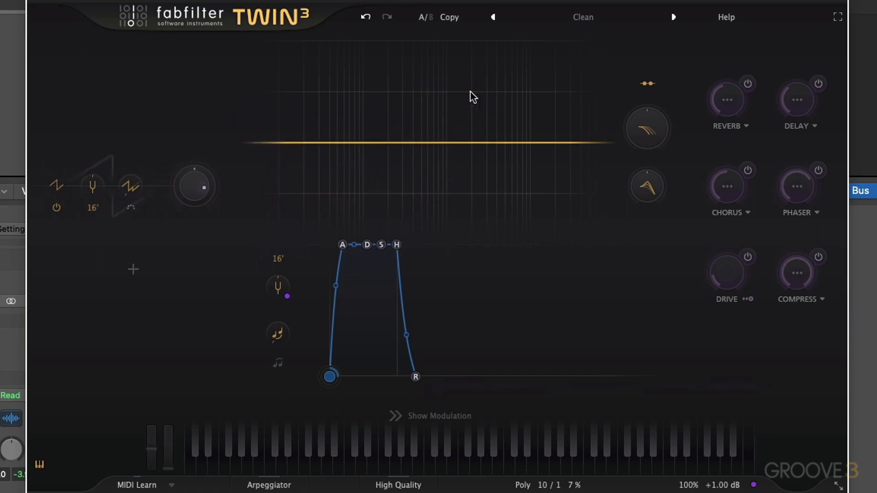
# Step: Try creating filters from the high end, low end and middle of the flat line, and remove them
pyautogui.moveTo(612, 143); pyautogui.dragTo(593, 143)
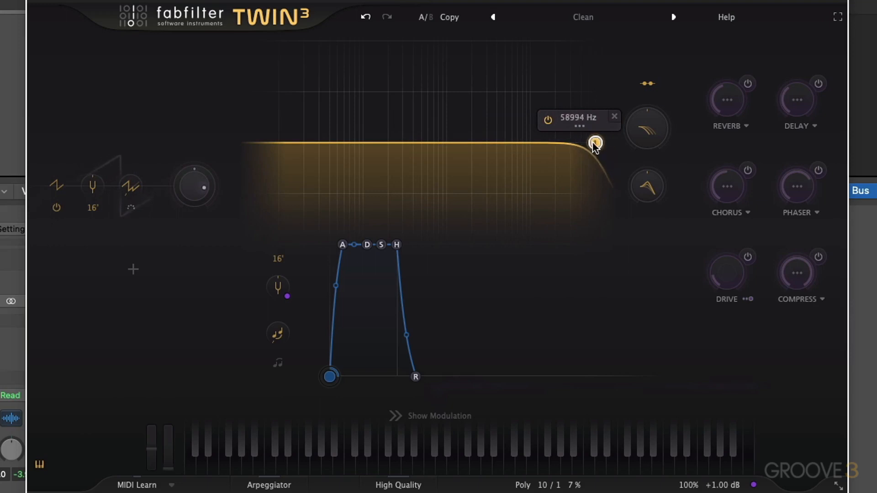
pyautogui.moveTo(247, 143); pyautogui.dragTo(297, 144)
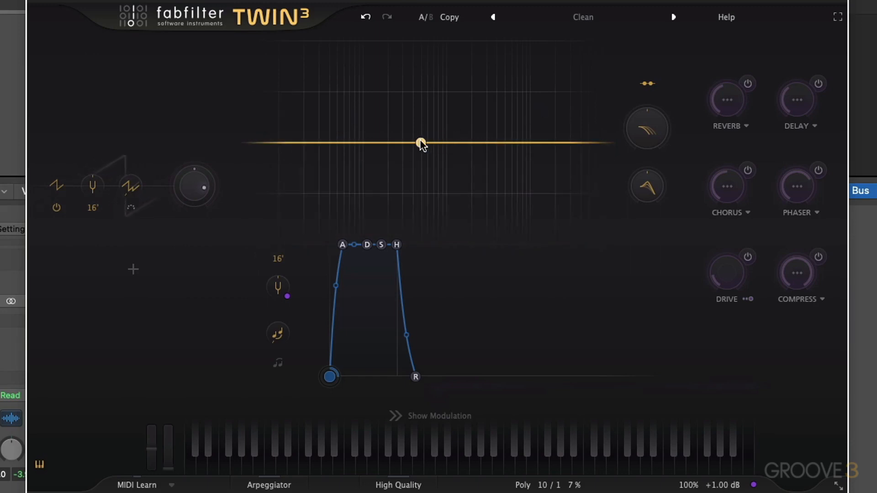
pyautogui.moveTo(420, 142); pyautogui.dragTo(451, 146)
pyautogui.click(486, 93)
# Step: Add a low-pass filter at about 5802 Hz, change it to Bell and move it to about 5265 Hz with a 0.154 peak
pyautogui.doubleClick(499, 100)
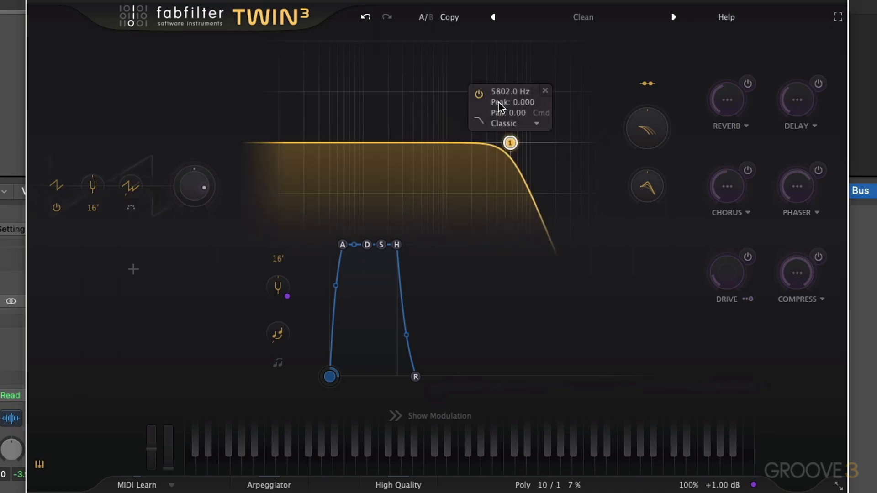
pyautogui.click(478, 122)
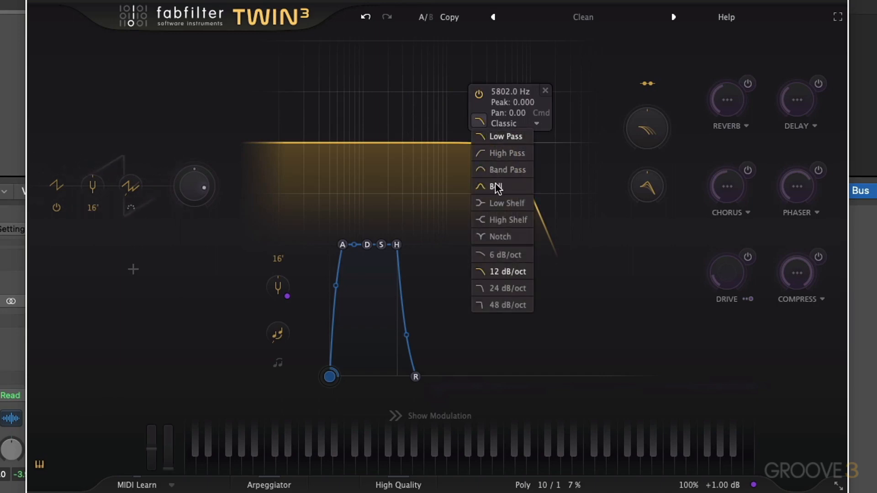
pyautogui.click(497, 187)
pyautogui.moveTo(511, 145); pyautogui.dragTo(507, 127)
# Step: Switch the filter's type to High Shelf, Notch and finally Low Pass
pyautogui.click(477, 108)
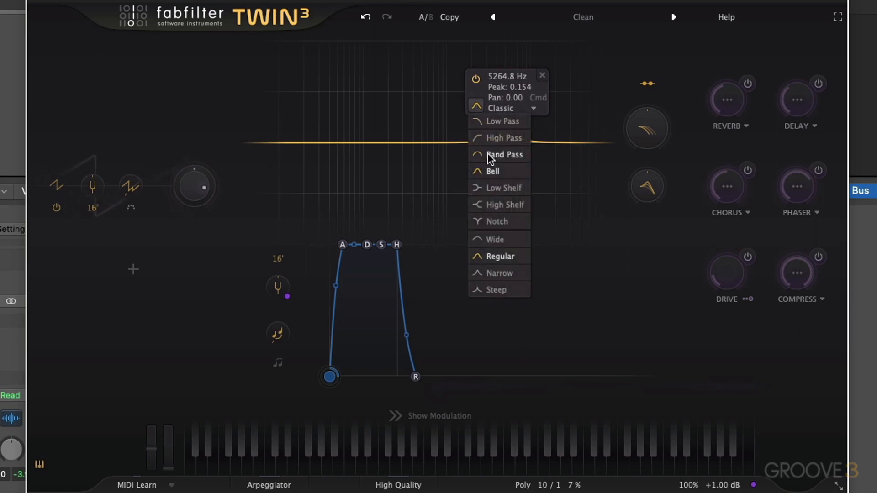
pyautogui.click(516, 207)
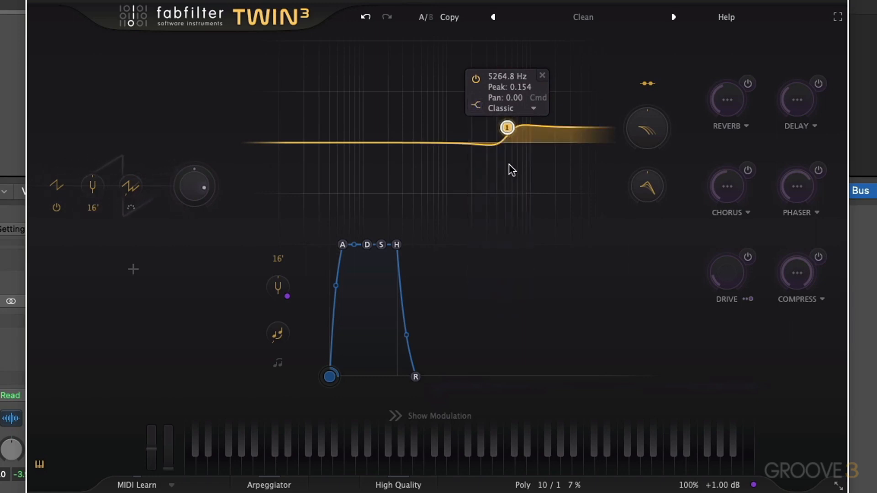
pyautogui.click(477, 107)
pyautogui.click(490, 219)
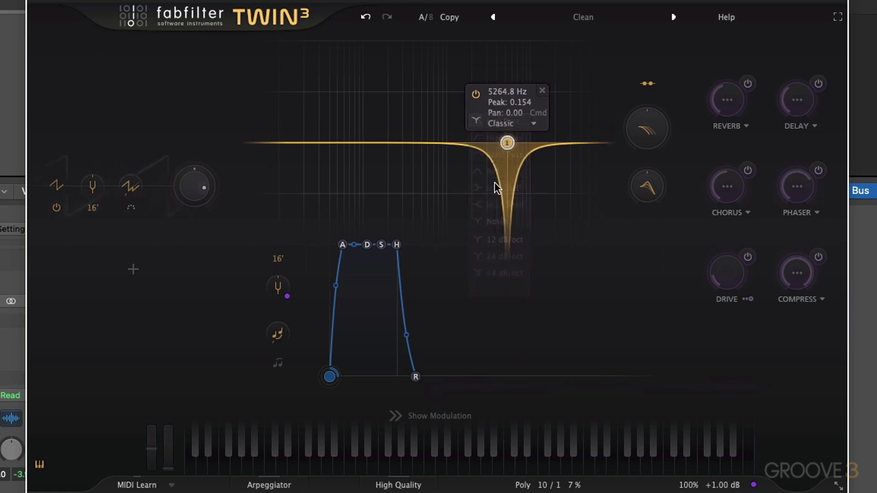
pyautogui.click(475, 119)
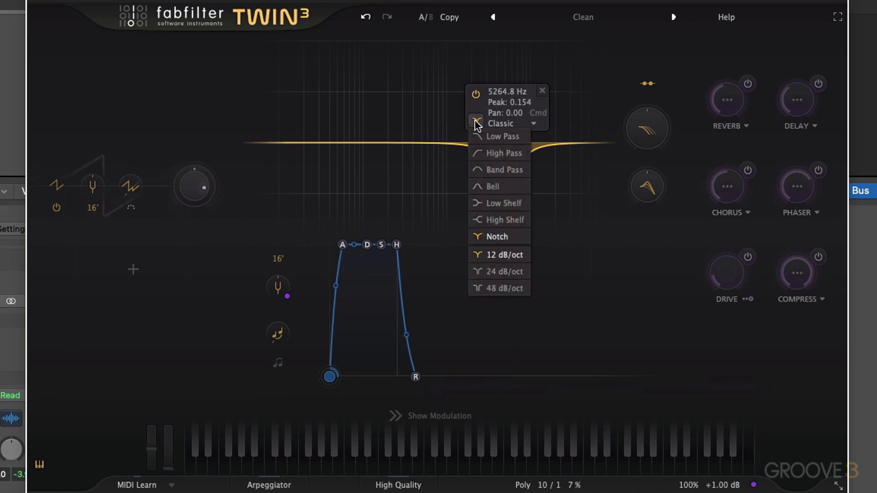
pyautogui.click(497, 136)
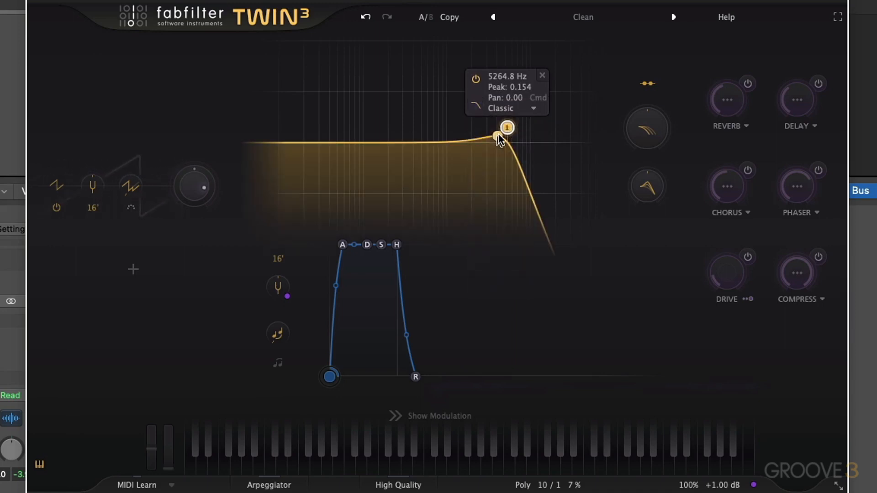
# Step: Try 24 dB/oct, 48 dB/oct and a gentler slope on the low-pass filter, and delete the filter
pyautogui.click(477, 115)
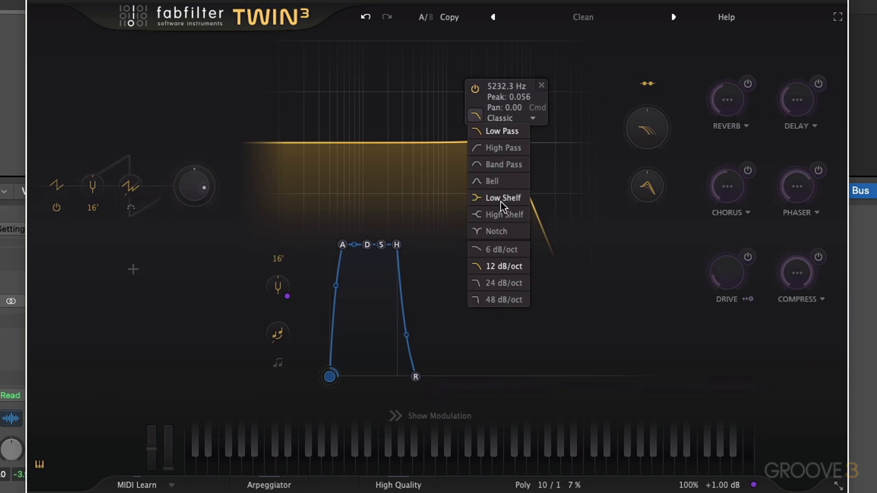
pyautogui.click(504, 283)
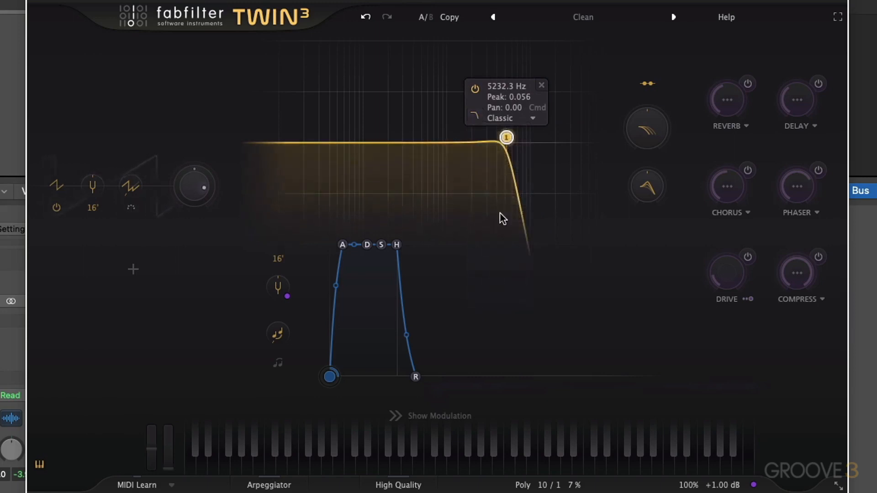
pyautogui.click(476, 116)
pyautogui.click(498, 299)
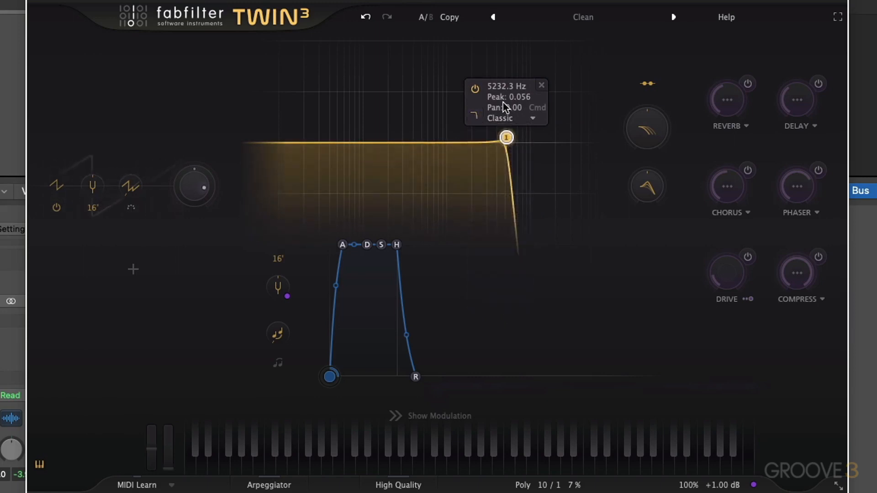
pyautogui.click(472, 115)
pyautogui.click(506, 254)
pyautogui.click(542, 87)
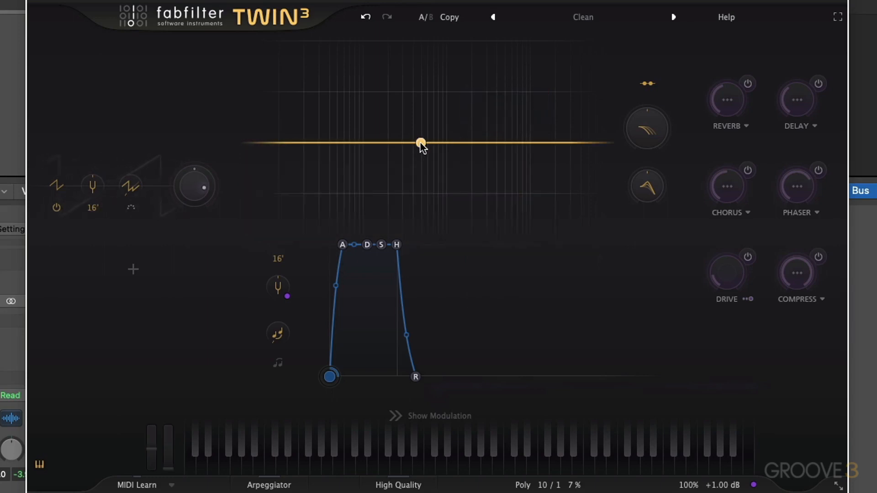
# Step: Add a bell filter mid-curve and move it to about 1312 Hz with a peak of about 0.41
pyautogui.click(420, 143)
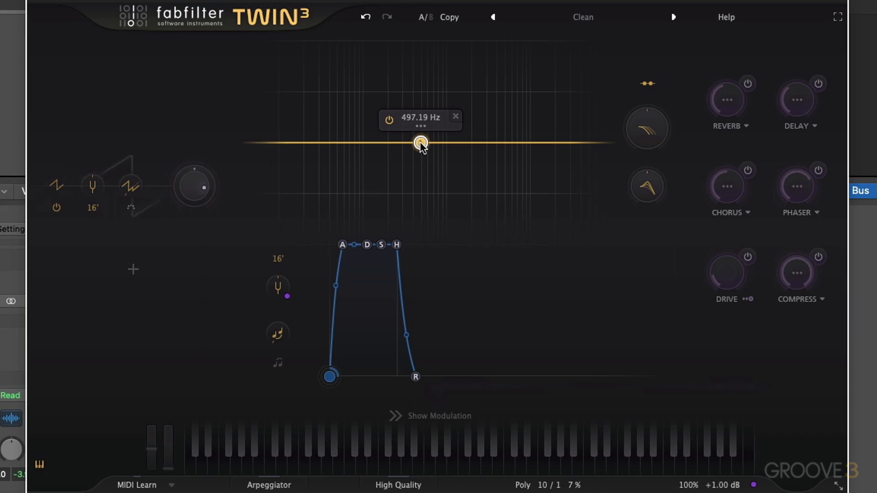
pyautogui.moveTo(422, 130)
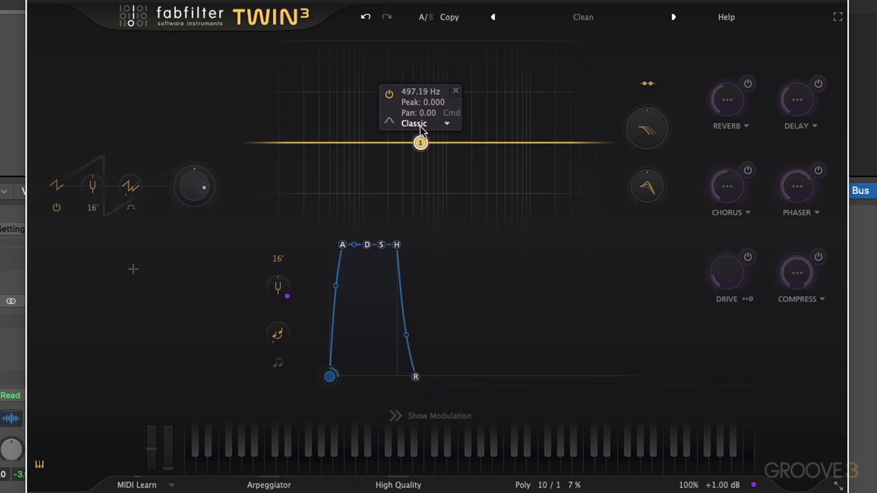
pyautogui.moveTo(421, 142); pyautogui.dragTo(456, 138)
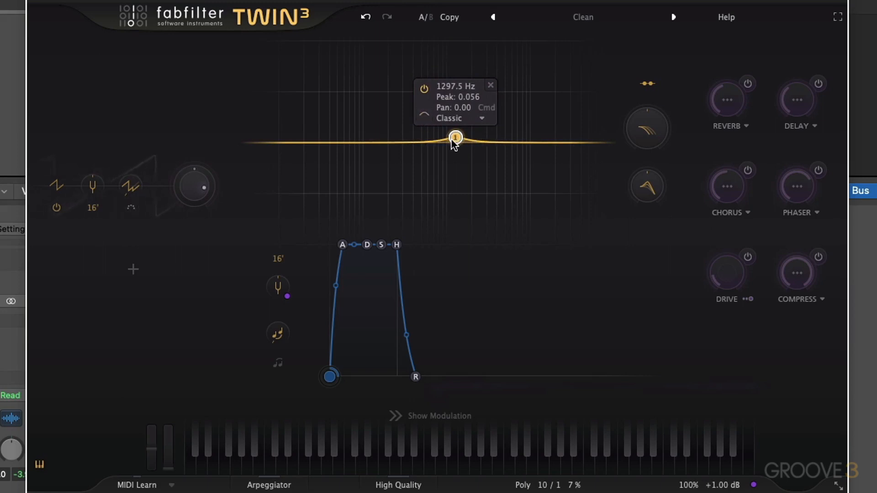
pyautogui.moveTo(451, 139); pyautogui.dragTo(454, 116)
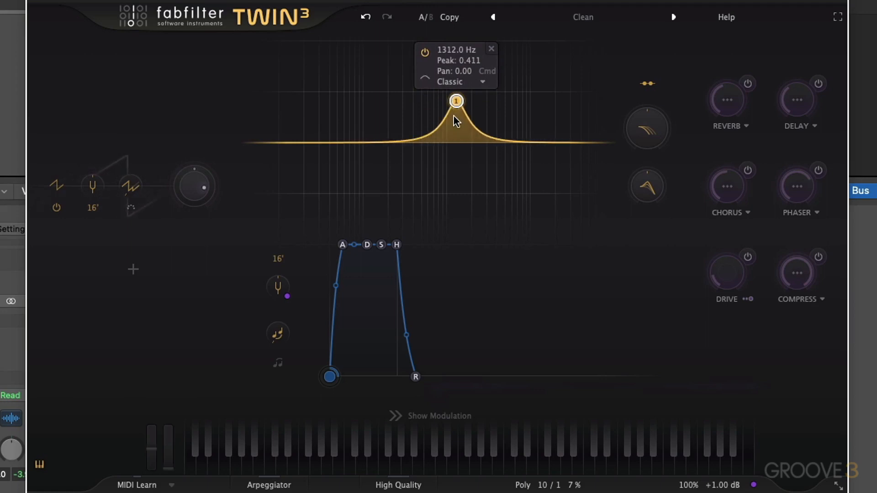
# Step: Adjust the bell filter's peak to about 0.525
pyautogui.scroll(-1, 454, 116)
pyautogui.scroll(-3, 455, 121)
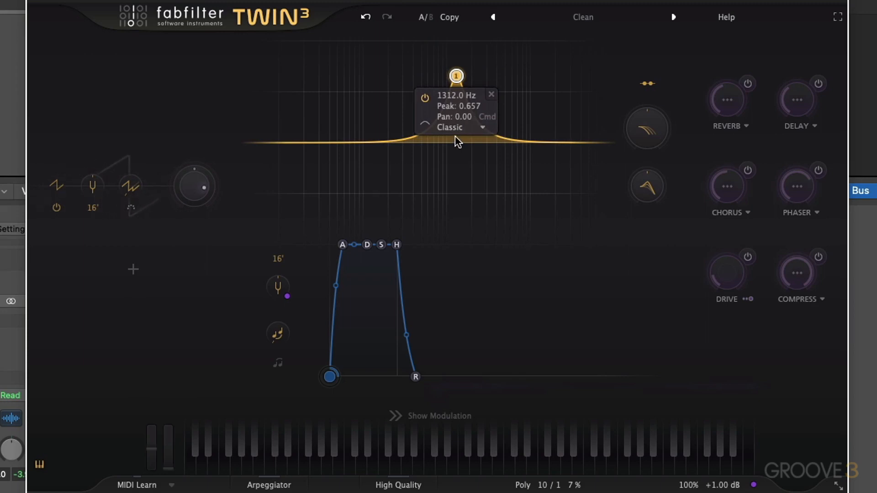
pyautogui.scroll(3, 455, 136)
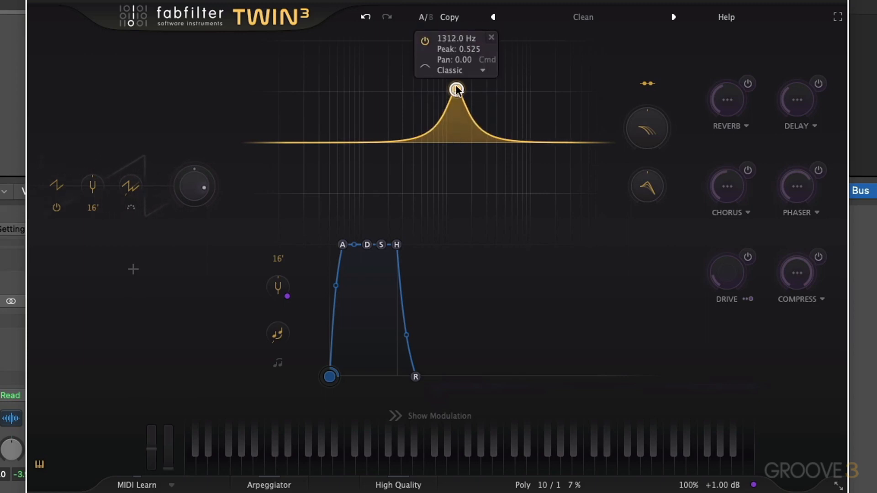
# Step: Sweep the bell filter across the spectrum and settle it at about 803 Hz
pyautogui.moveTo(457, 94)
pyautogui.mouseDown()
pyautogui.moveTo(527, 92)
pyautogui.moveTo(458, 91)
pyautogui.mouseUp()
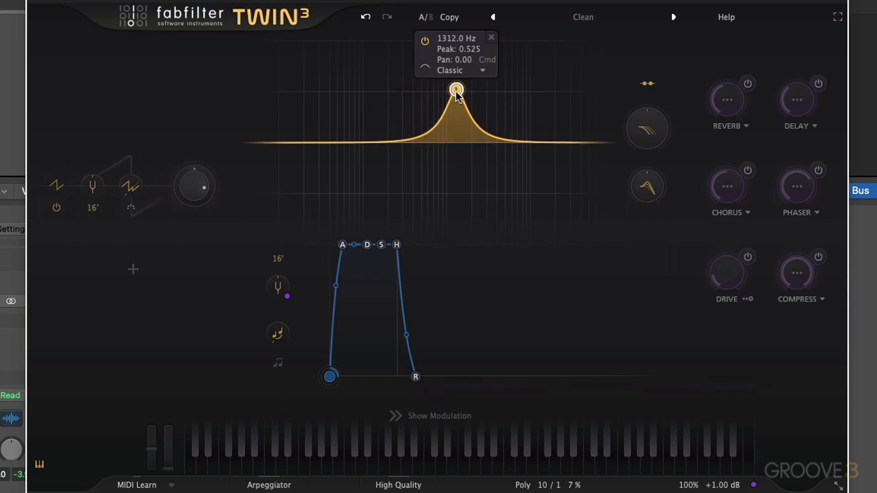
pyautogui.moveTo(457, 92); pyautogui.dragTo(599, 146)
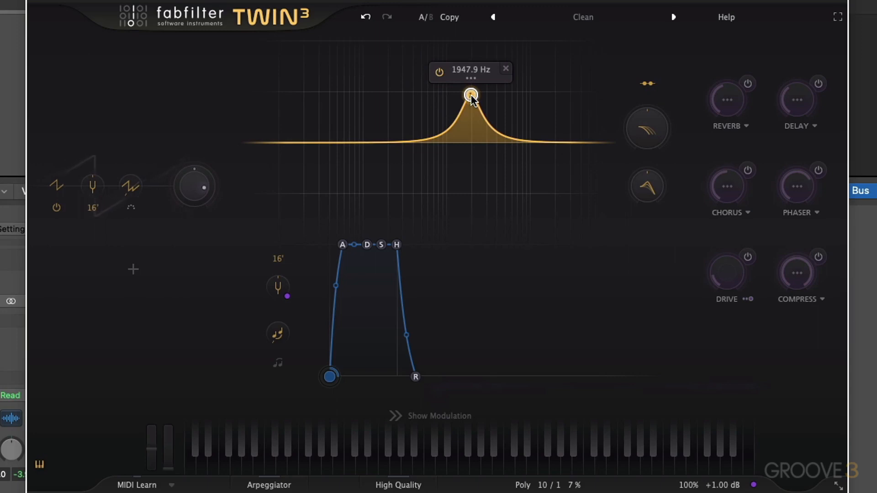
pyautogui.moveTo(473, 98); pyautogui.dragTo(438, 96)
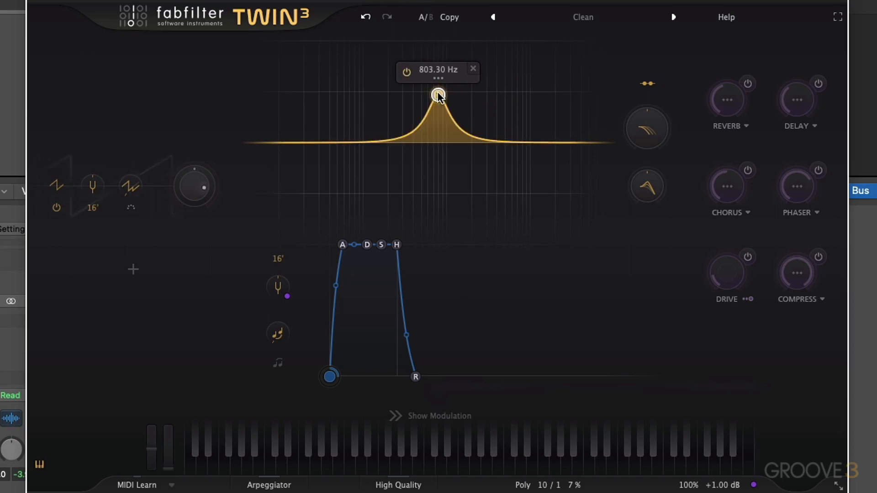
# Step: Try the High Pass shape on the bell filter at about 803 Hz, and return it to Bell
pyautogui.moveTo(407, 58)
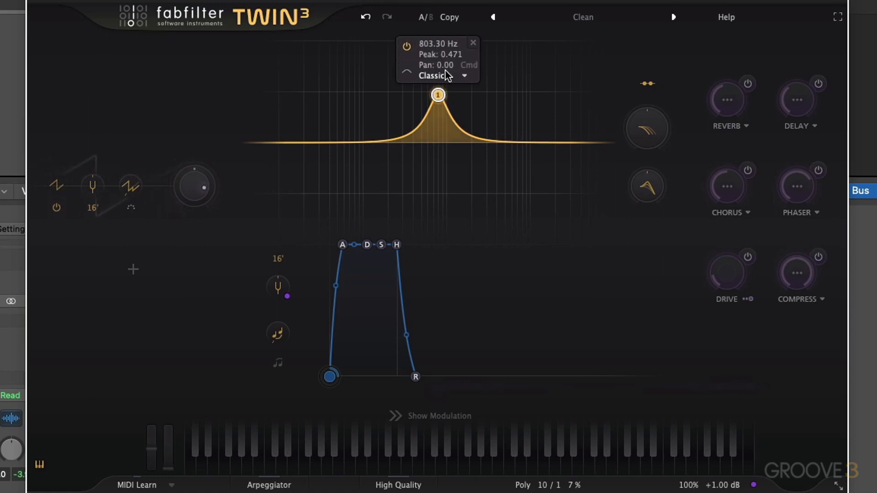
pyautogui.rightClick(439, 95)
pyautogui.moveTo(461, 124)
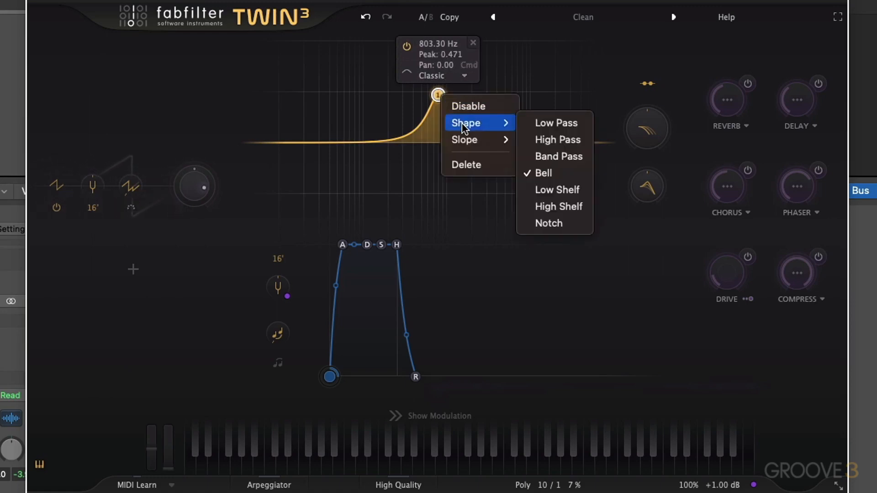
pyautogui.click(560, 136)
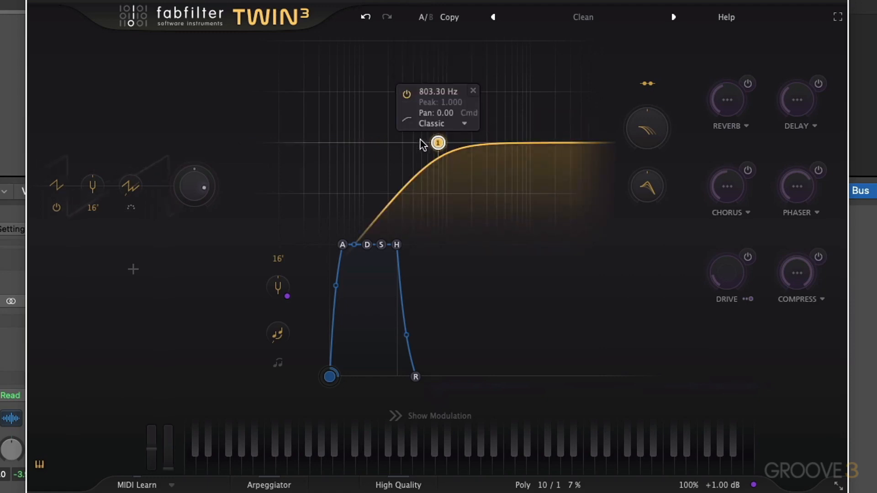
pyautogui.rightClick(437, 142)
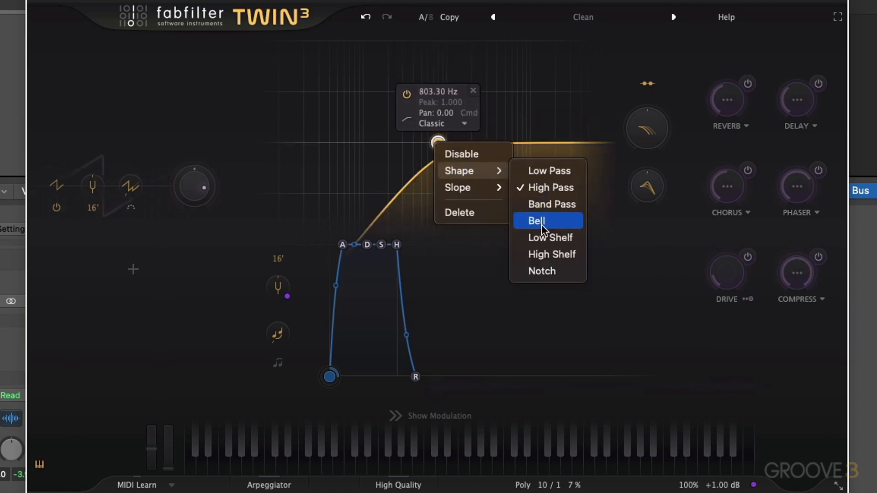
pyautogui.click(542, 224)
pyautogui.rightClick(439, 97)
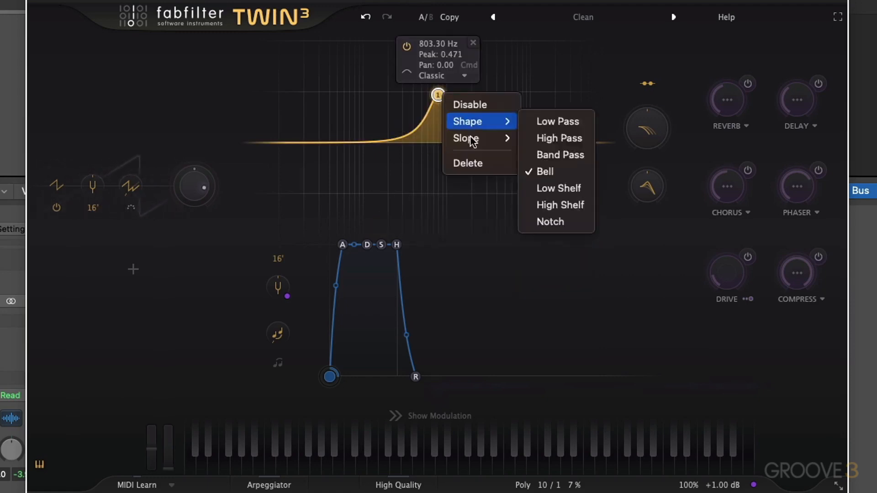
pyautogui.moveTo(475, 146)
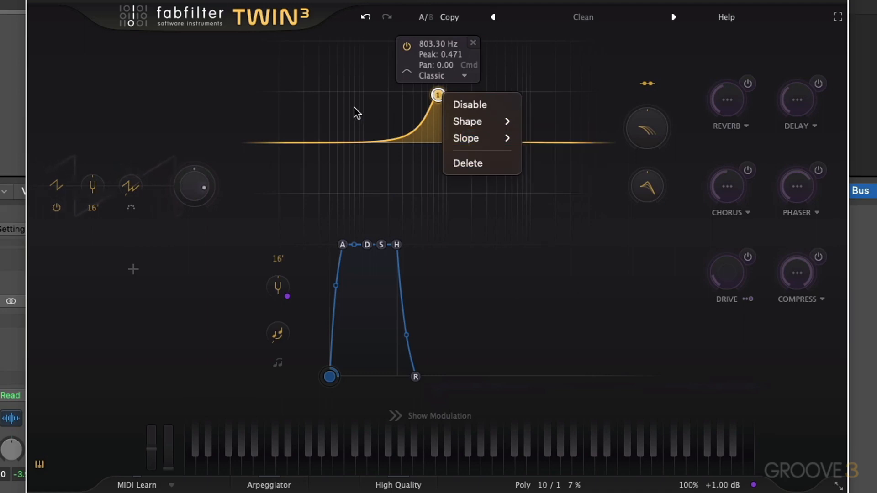
pyautogui.click(372, 100)
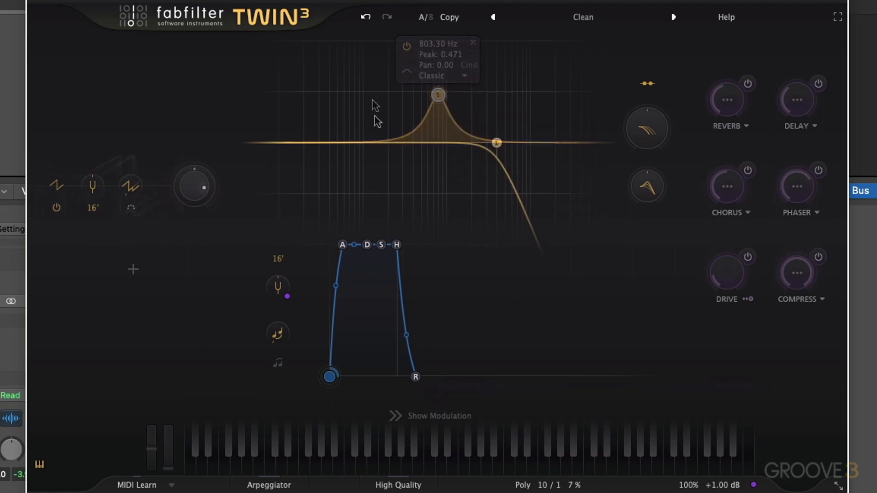
# Step: Expand the 4000 Hz low-pass filter's settings and look through its shape, slope and character choices
pyautogui.moveTo(499, 142)
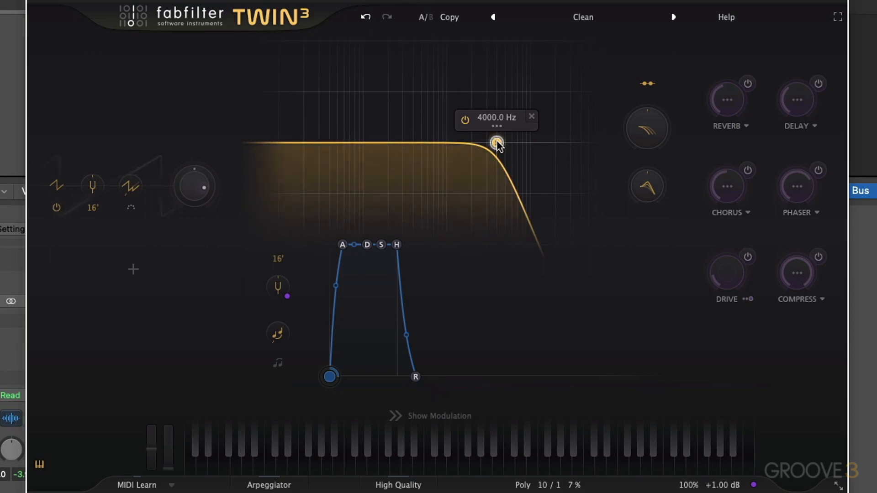
pyautogui.click(498, 124)
pyautogui.click(471, 121)
pyautogui.click(464, 121)
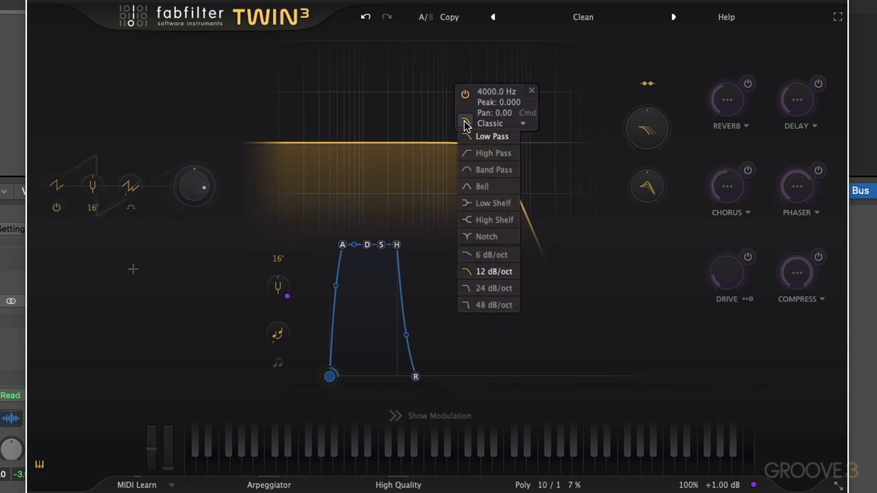
pyautogui.click(464, 106)
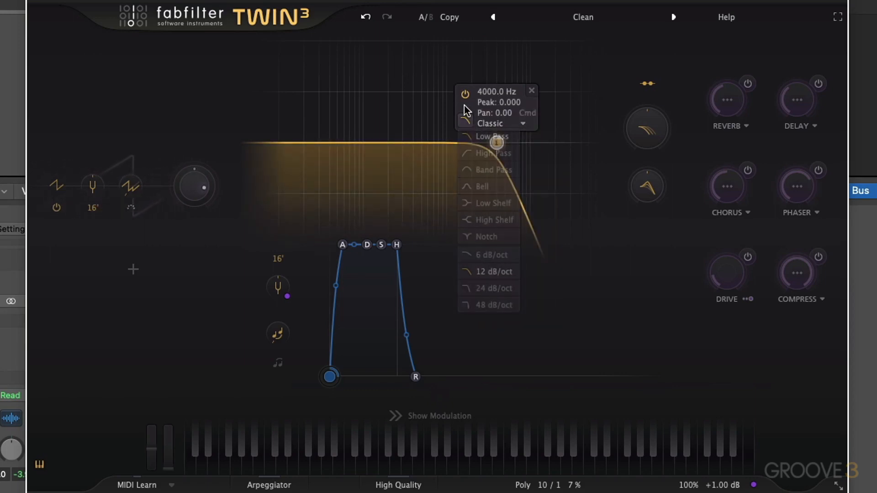
pyautogui.click(497, 124)
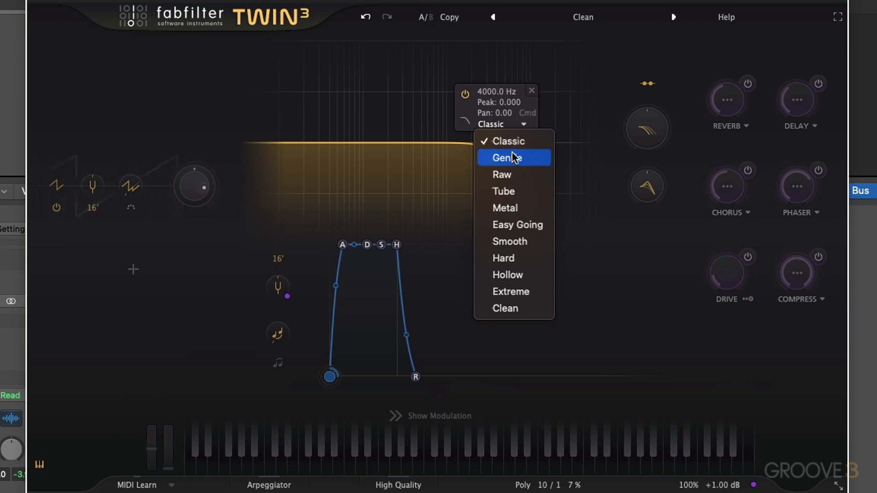
pyautogui.click(462, 133)
# Step: Move the low-pass filter to about 817 Hz with a peak of about 0.233, and set its character to Gentle
pyautogui.moveTo(497, 142); pyautogui.dragTo(442, 120)
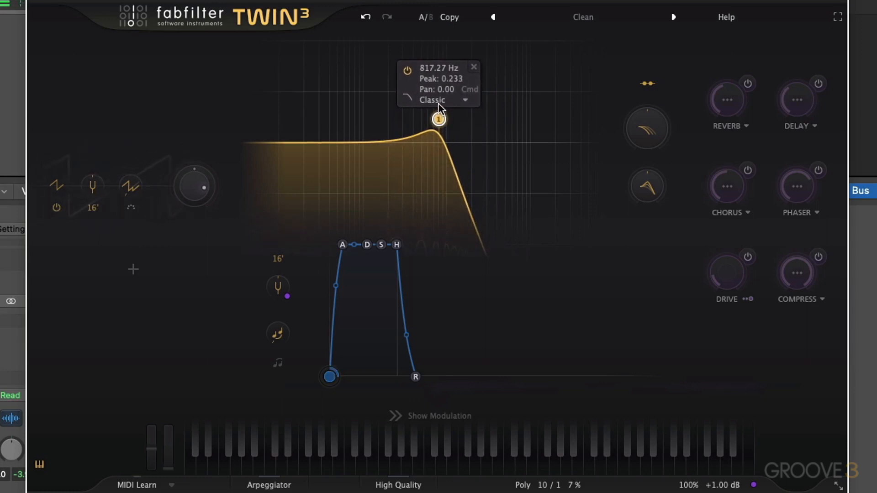
pyautogui.click(438, 101)
pyautogui.click(447, 133)
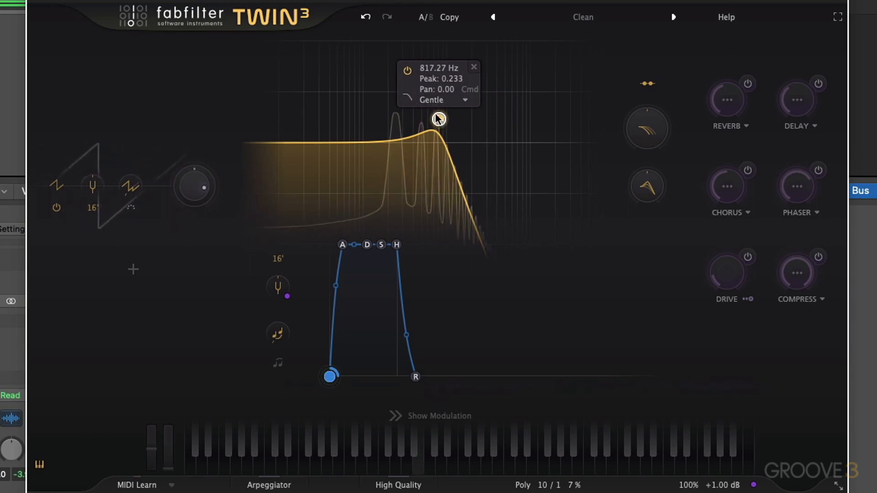
# Step: Move the low-pass filter to about 552 Hz with a peak of about 0.308, and set its character to Raw
pyautogui.moveTo(439, 120); pyautogui.dragTo(424, 111)
pyautogui.click(423, 94)
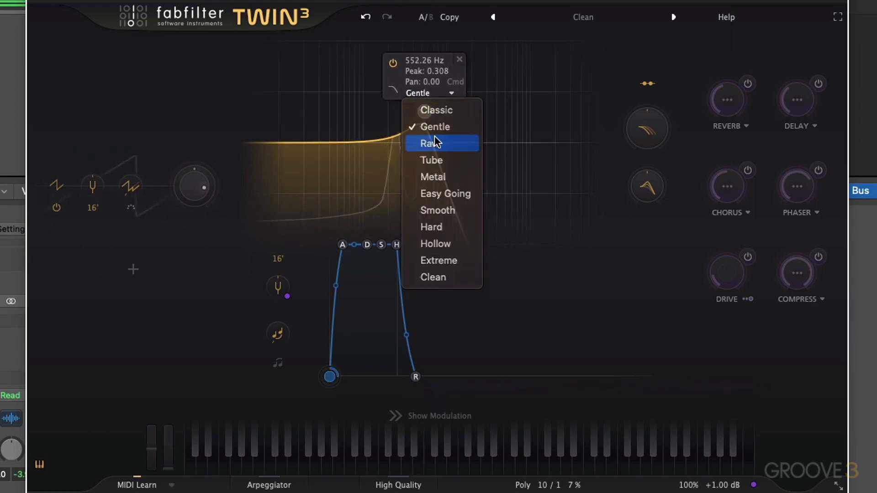
pyautogui.click(434, 135)
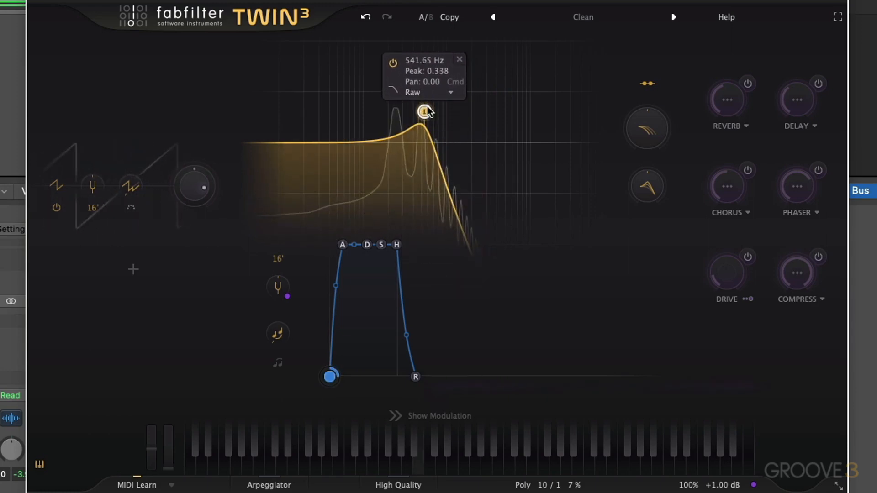
# Step: Move the low-pass filter to about 505 Hz with a peak of about 0.539, and set its character to Classic
pyautogui.moveTo(425, 111); pyautogui.dragTo(421, 87)
pyautogui.click(420, 70)
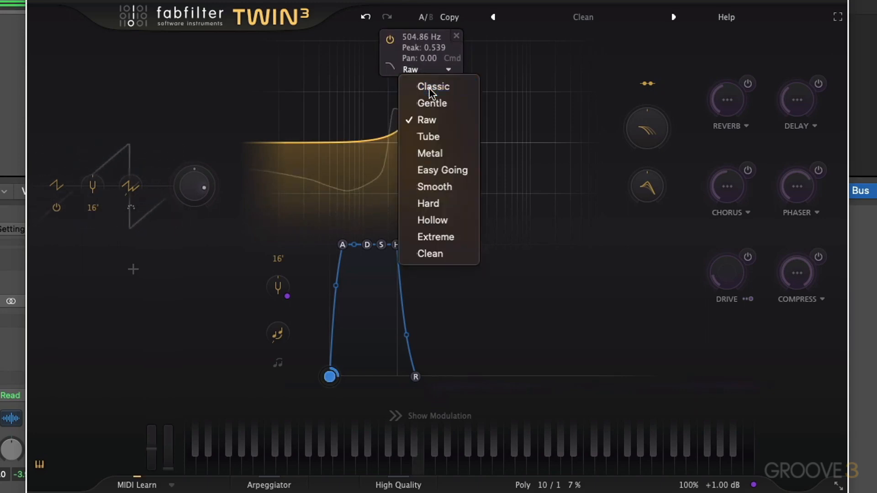
pyautogui.click(429, 88)
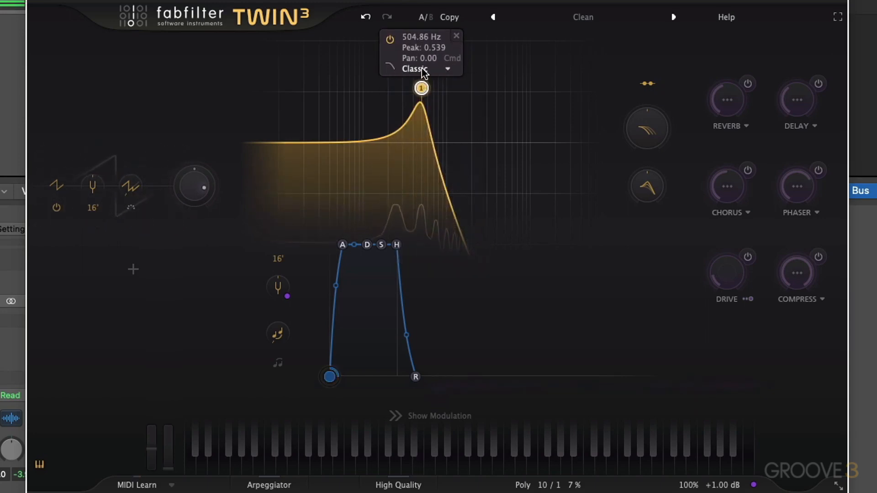
# Step: Audition the Gentle and Raw characters on the low-pass filter, and set it to Tube
pyautogui.click(425, 71)
pyautogui.click(431, 102)
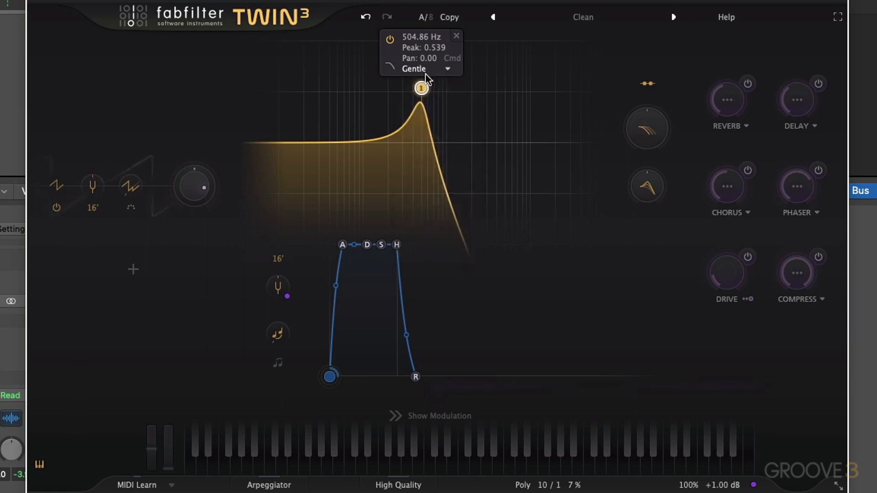
pyautogui.click(425, 71)
pyautogui.click(428, 121)
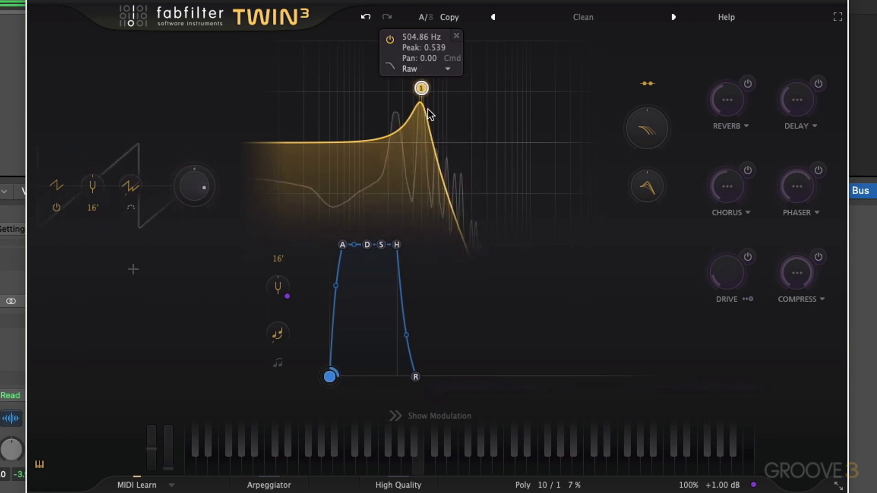
pyautogui.click(425, 71)
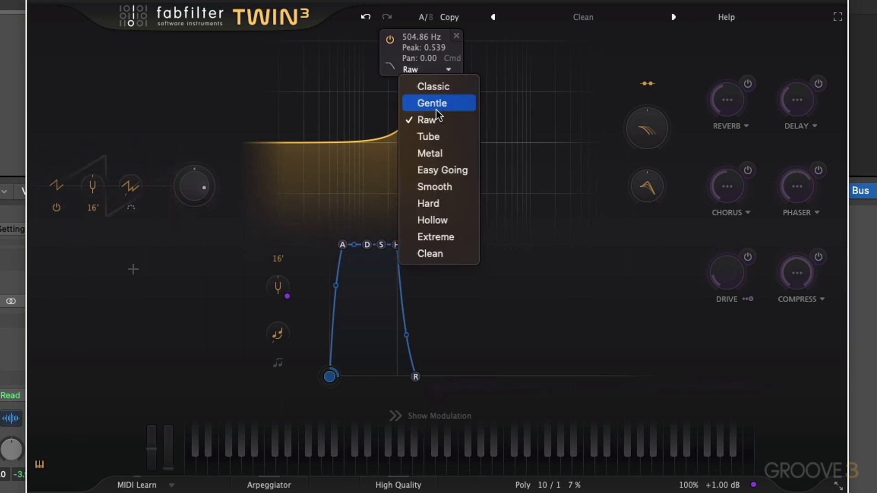
pyautogui.click(435, 133)
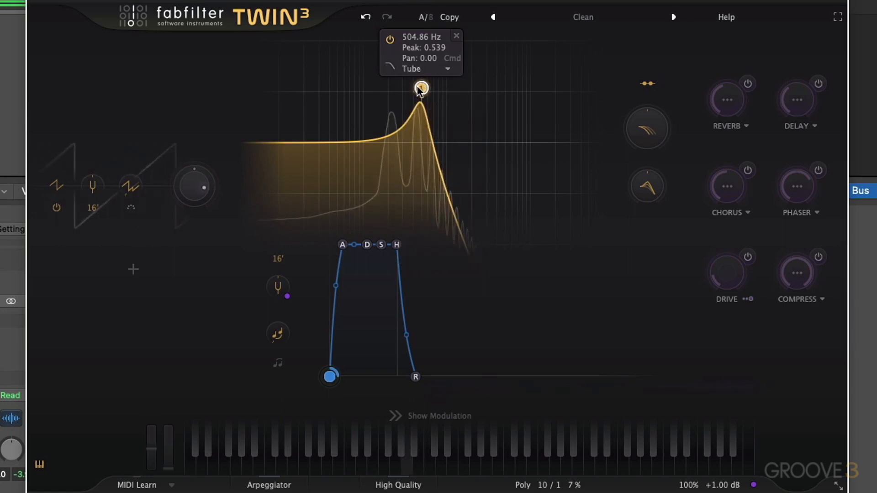
# Step: Move the low-pass filter to about 2308 Hz with a peak of about 0.685, and set its character to Metal
pyautogui.moveTo(421, 88); pyautogui.dragTo(477, 73)
pyautogui.click(472, 123)
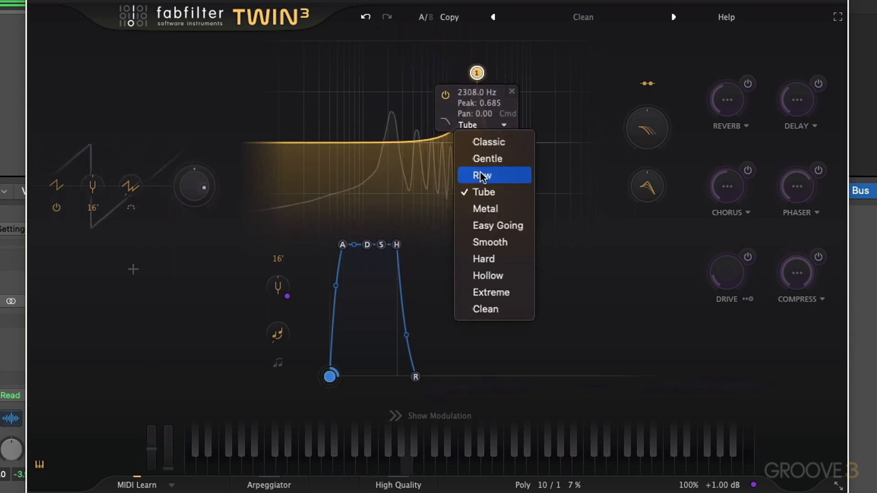
pyautogui.click(481, 208)
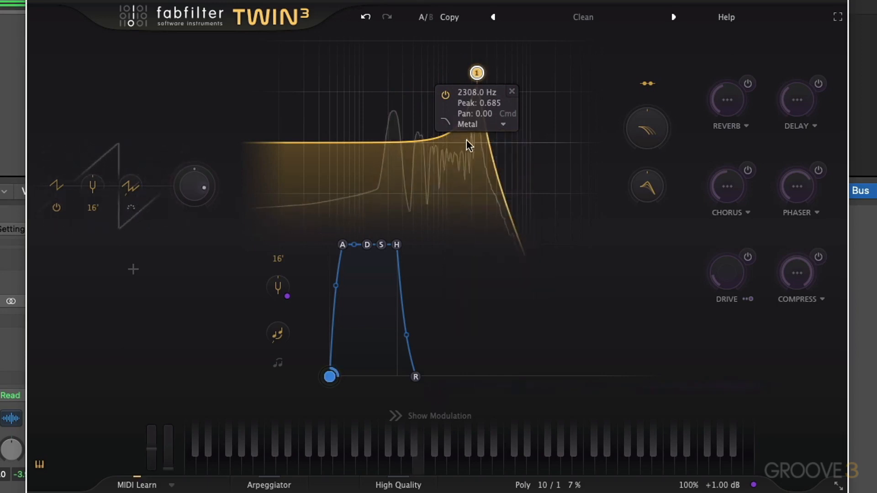
# Step: Try the Easy Going character on the low-pass filter, and change it to Smooth
pyautogui.click(469, 126)
pyautogui.click(481, 225)
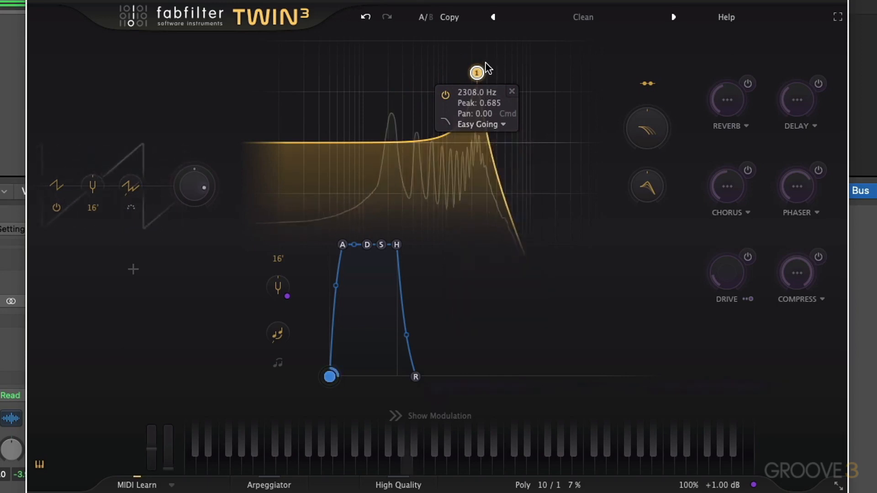
pyautogui.click(473, 124)
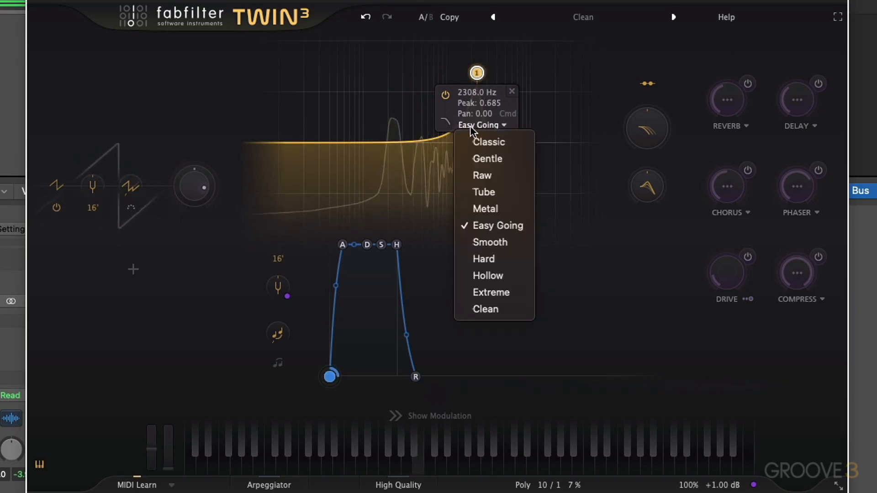
pyautogui.click(488, 238)
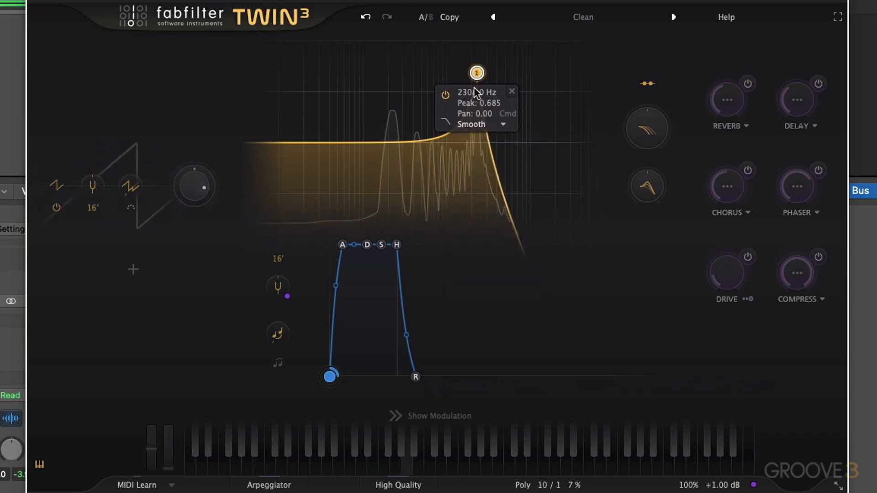
# Step: Set the low-pass filter's character to Hard and settle it at about 1866 Hz with a peak of about 0.611
pyautogui.moveTo(476, 72)
pyautogui.mouseDown()
pyautogui.moveTo(473, 110)
pyautogui.moveTo(377, 113)
pyautogui.moveTo(499, 115)
pyautogui.moveTo(440, 112)
pyautogui.moveTo(445, 76)
pyautogui.moveTo(514, 76)
pyautogui.moveTo(429, 83)
pyautogui.moveTo(469, 80)
pyautogui.mouseUp()
pyautogui.click(472, 93)
pyautogui.click(480, 209)
pyautogui.click(439, 93)
pyautogui.click(445, 224)
# Step: Set the low-pass filter's character to Hollow, and move it to about 3568 Hz with a peak of about 0.627
pyautogui.click(466, 134)
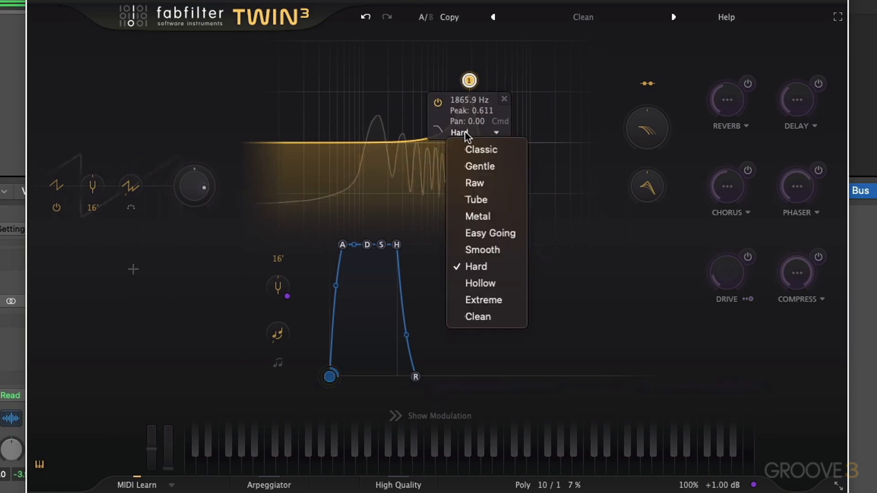
pyautogui.click(480, 284)
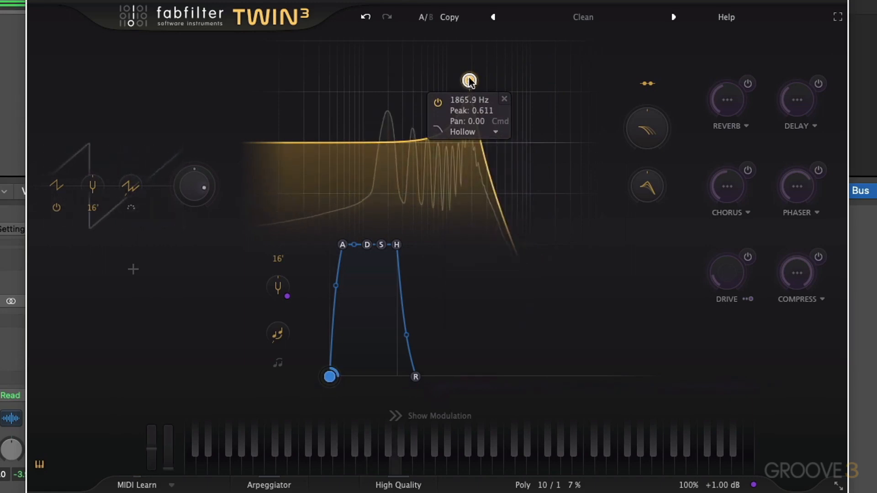
pyautogui.moveTo(471, 81); pyautogui.dragTo(492, 78)
# Step: Set the low-pass filter's character to Extreme, and sweep it to about 705 Hz with a peak of about 0.730
pyautogui.click(487, 130)
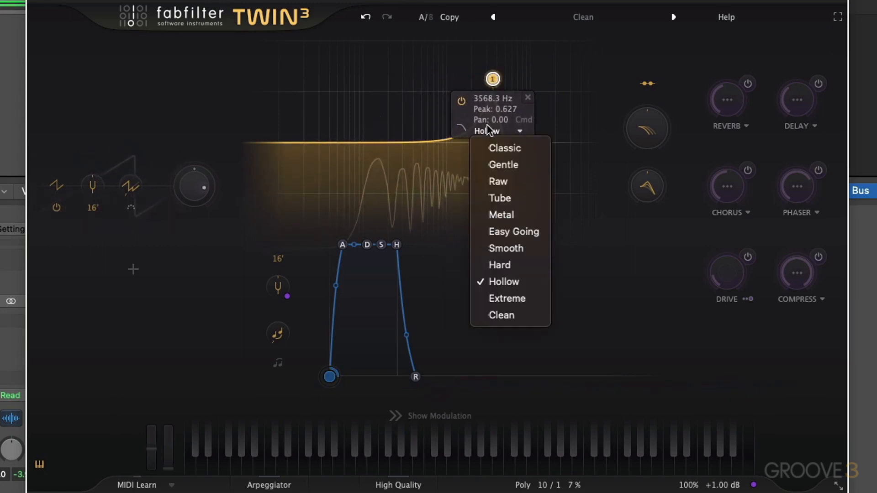
pyautogui.click(491, 300)
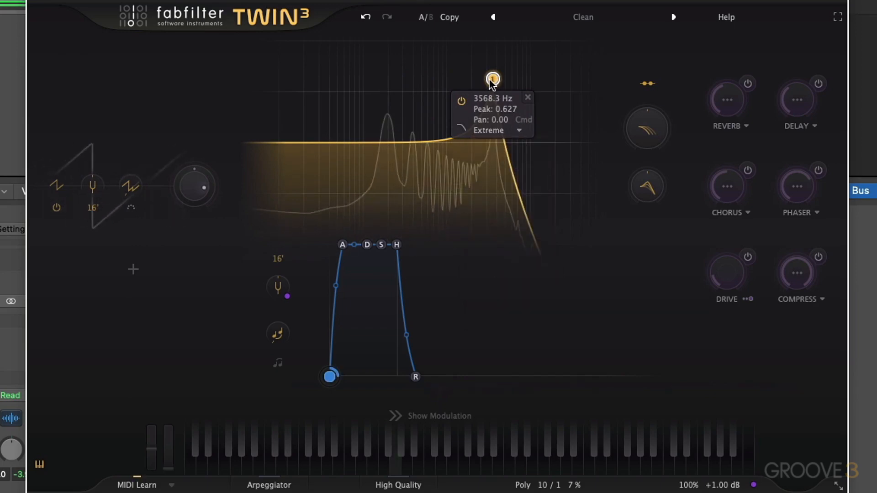
pyautogui.moveTo(492, 78); pyautogui.dragTo(433, 69)
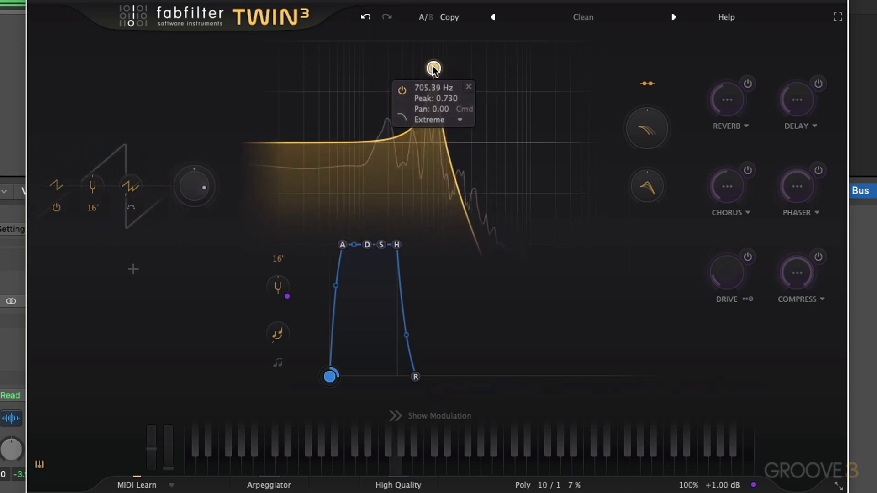
# Step: Set the low-pass filter's character to Clean, and move it to about 560 Hz with a peak of about 0.794
pyautogui.click(441, 120)
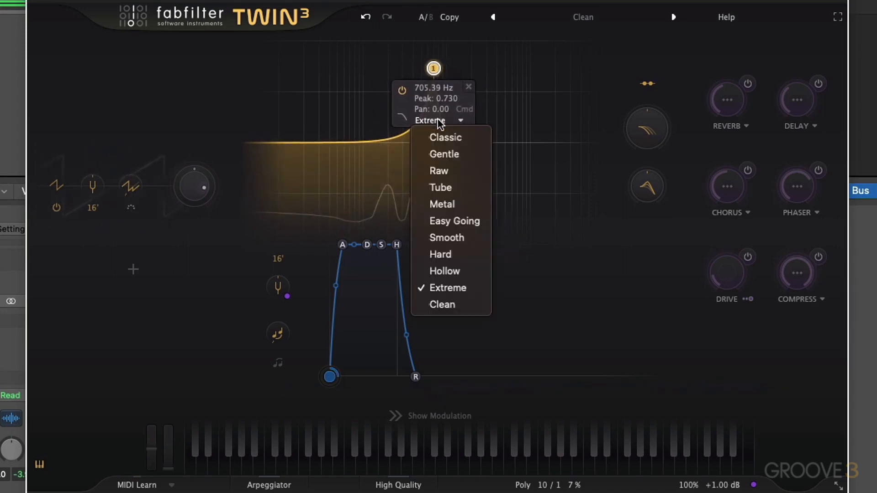
pyautogui.click(450, 304)
pyautogui.moveTo(434, 69)
pyautogui.mouseDown()
pyautogui.moveTo(446, 69)
pyautogui.moveTo(435, 23)
pyautogui.moveTo(451, 53)
pyautogui.moveTo(426, 62)
pyautogui.mouseUp()
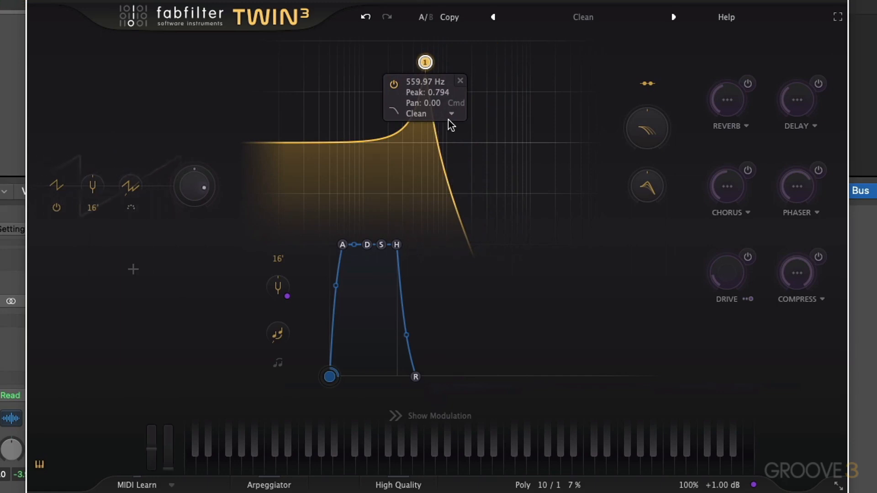
# Step: Give the low-pass filter a steeper slope, and move it to about 4550 Hz with a peak of about 0.020
pyautogui.keyDown('alt'); pyautogui.keyDown('shift'); pyautogui.click(424, 67); pyautogui.keyUp('shift'); pyautogui.keyUp('alt')
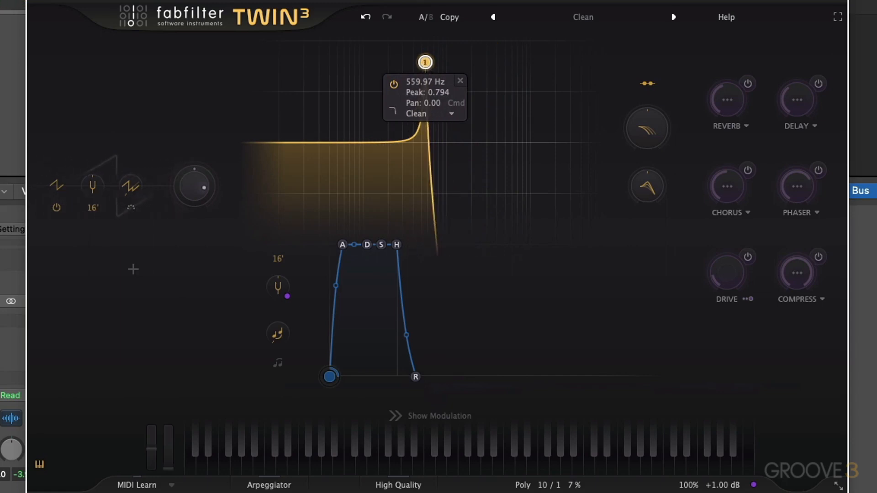
pyautogui.moveTo(425, 62); pyautogui.dragTo(502, 140)
# Step: Set the low-pass filter's slope to 12 dB/oct, and sweep it down to about 773 Hz with a peak of about 0.642
pyautogui.click(493, 122)
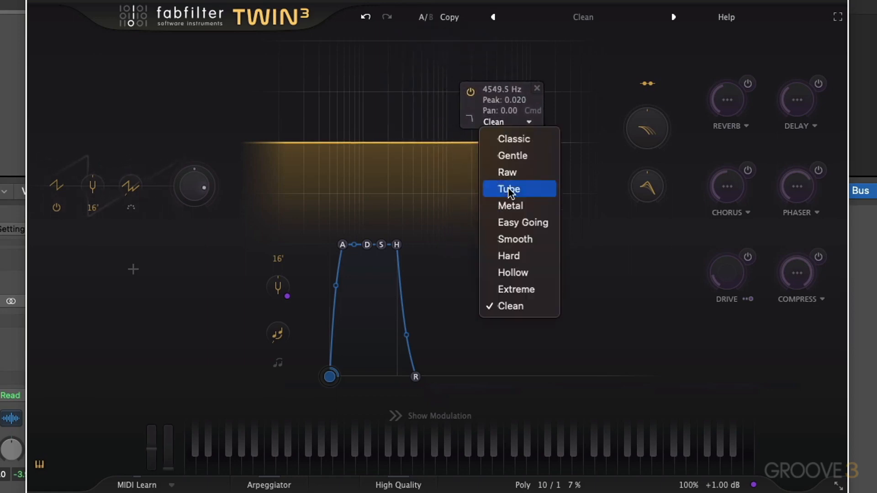
pyautogui.click(469, 120)
pyautogui.click(470, 121)
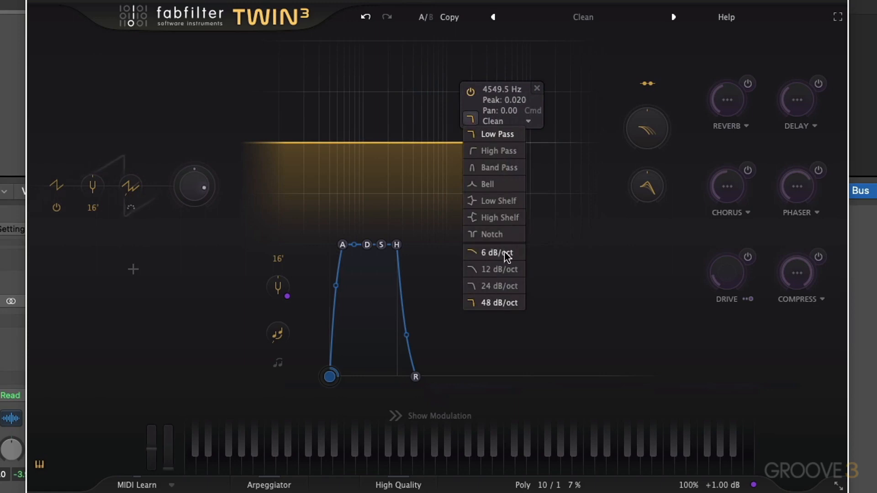
pyautogui.click(499, 269)
pyautogui.moveTo(504, 142); pyautogui.dragTo(486, 93)
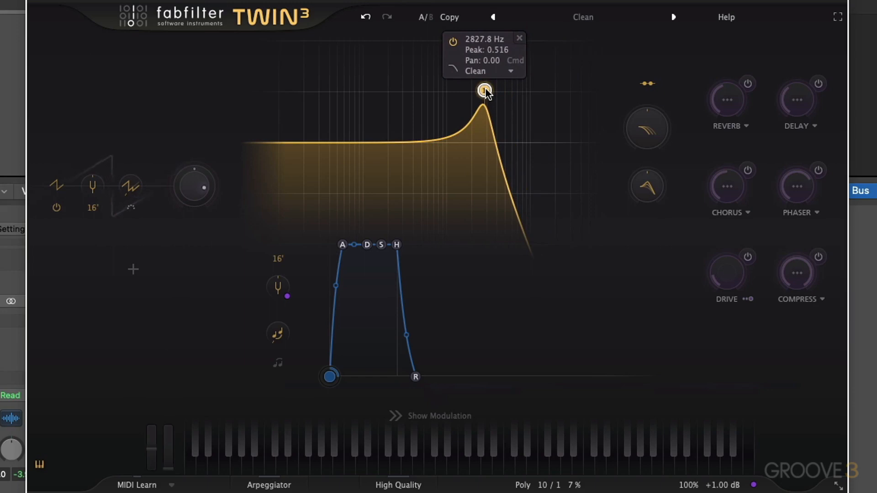
pyautogui.moveTo(484, 90); pyautogui.dragTo(443, 67)
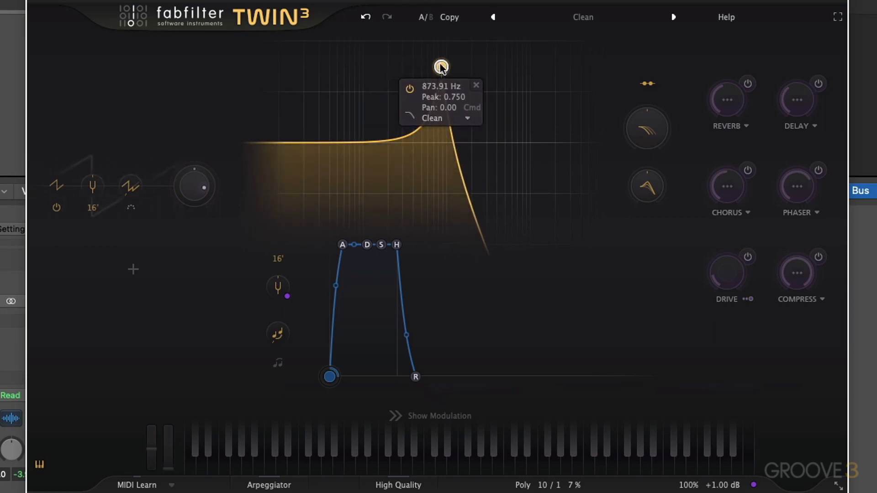
pyautogui.moveTo(441, 66)
pyautogui.mouseDown()
pyautogui.moveTo(433, 58)
pyautogui.moveTo(447, 130)
pyautogui.moveTo(438, 80)
pyautogui.mouseUp()
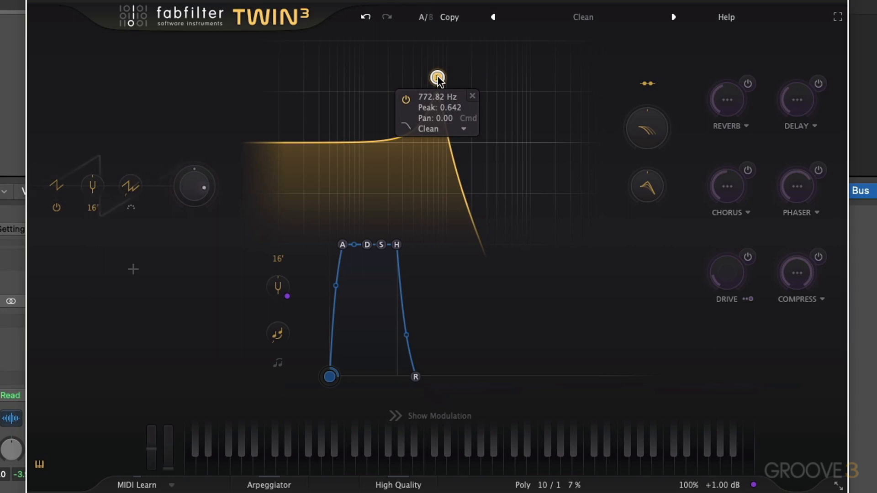
# Step: Pan the low-pass filter to about -0.30, and sweep it to about 11865 Hz with a peak of about 0.607
pyautogui.moveTo(440, 81); pyautogui.dragTo(381, 80)
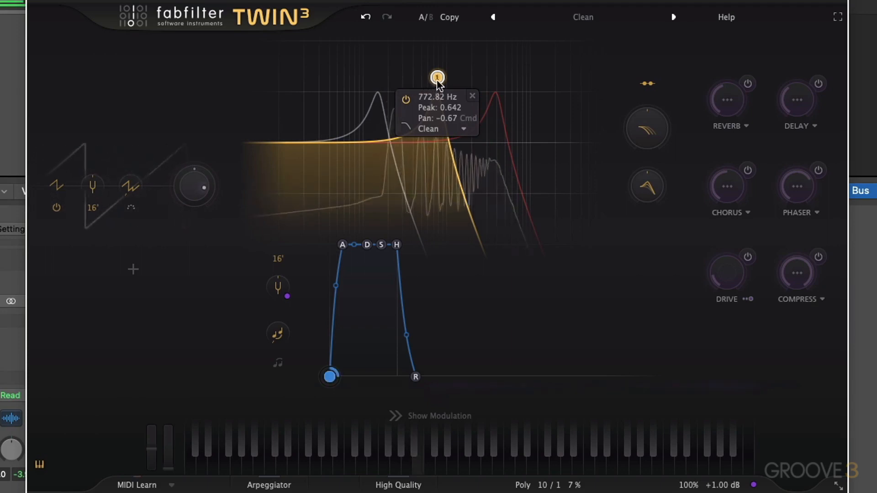
pyautogui.moveTo(437, 78); pyautogui.dragTo(526, 76)
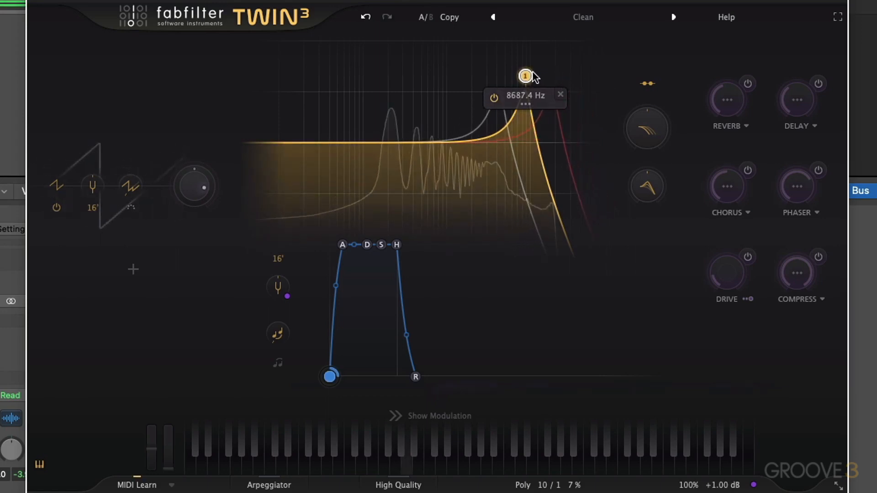
pyautogui.moveTo(527, 75); pyautogui.dragTo(548, 82)
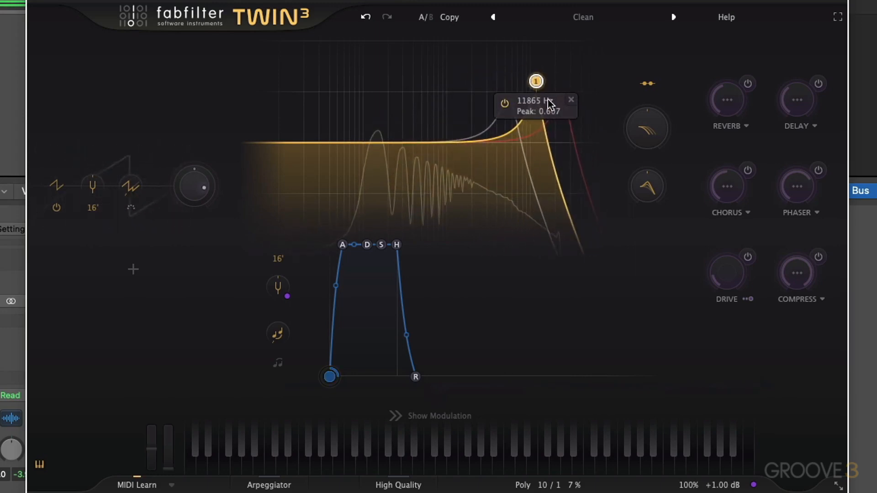
# Step: Change the panned filter to a Bell, and sweep it to about 783 Hz with a peak of about 0.569 and pan of about -0.90
pyautogui.click(511, 132)
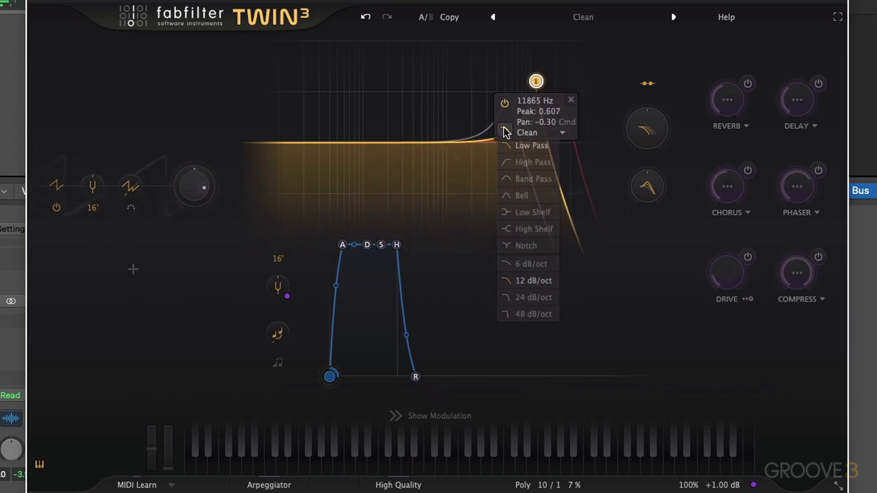
pyautogui.click(532, 197)
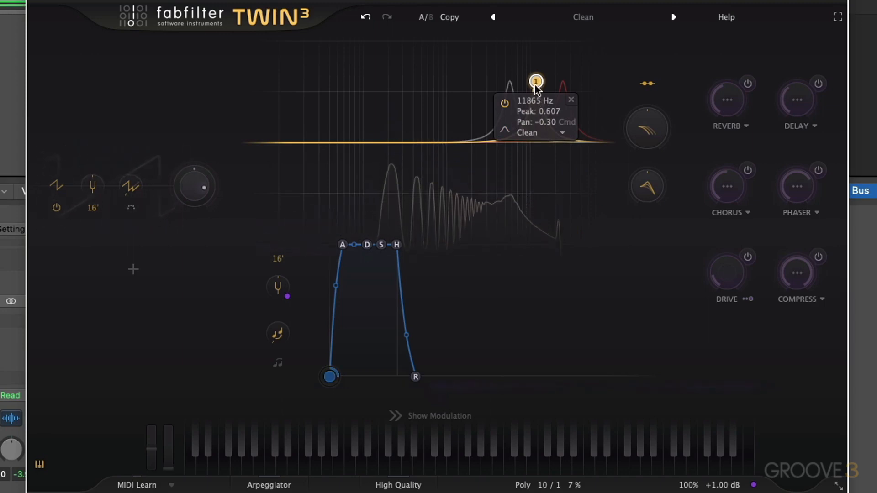
pyautogui.moveTo(534, 84); pyautogui.dragTo(476, 64)
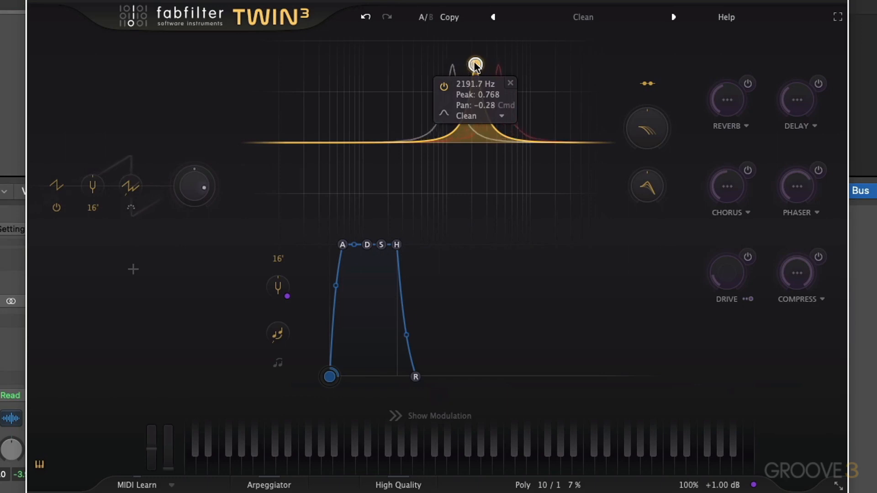
pyautogui.moveTo(474, 67); pyautogui.dragTo(438, 85)
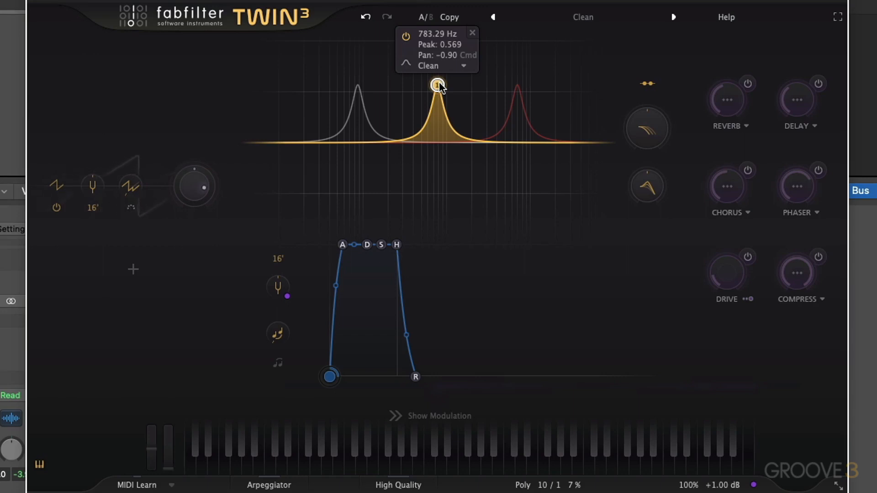
# Step: Reload the Clean preset to reset the patch
pyautogui.click(584, 17)
pyautogui.click(487, 223)
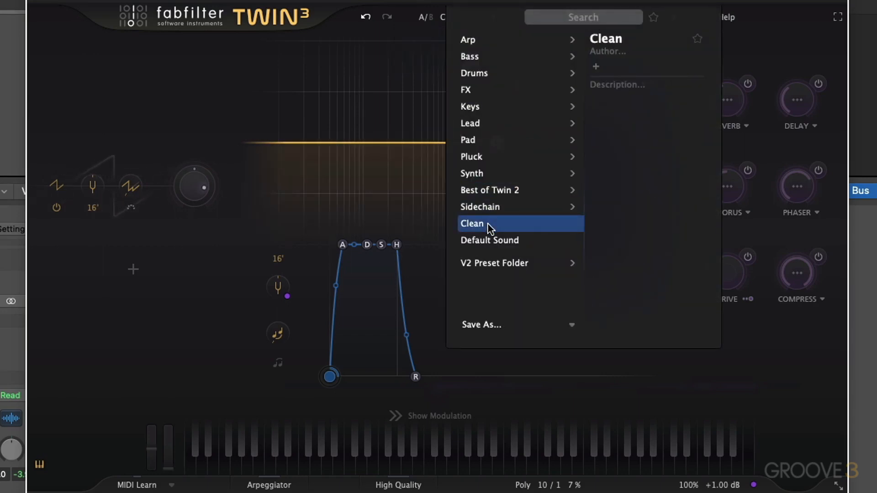
pyautogui.click(386, 86)
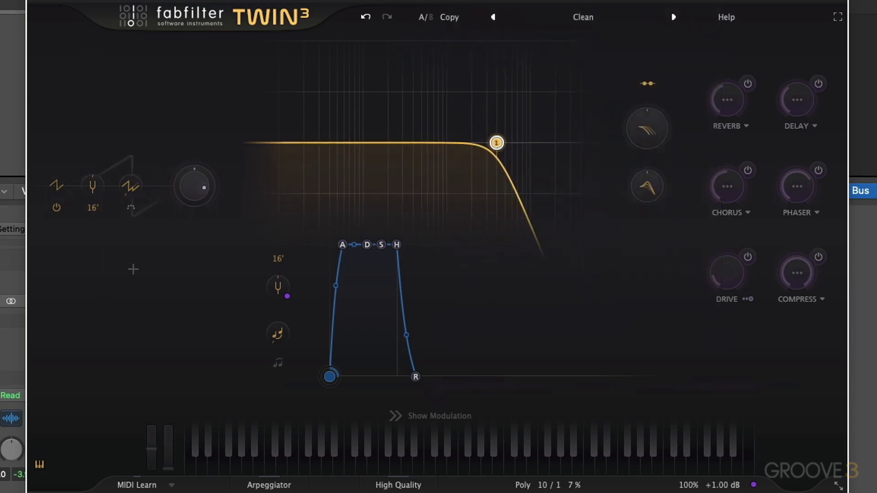
# Step: Add a second filter as a Bell at about 294 Hz with a peak of about 0.401
pyautogui.click(400, 143)
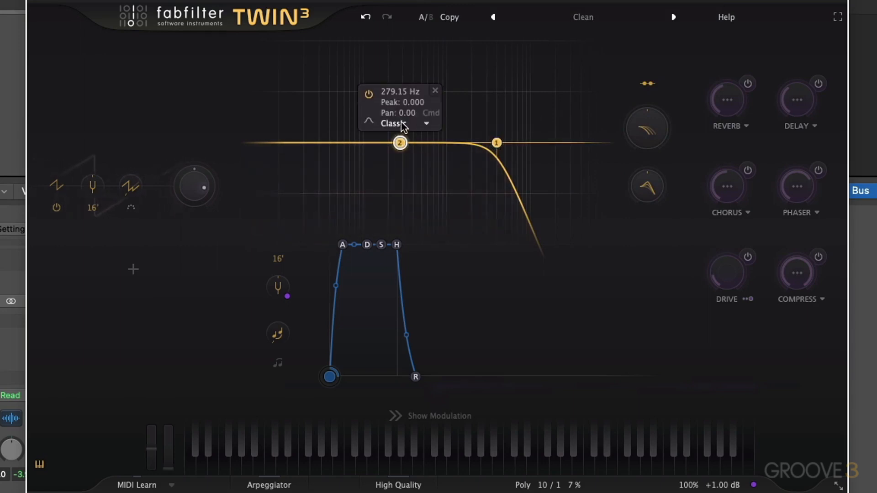
pyautogui.click(369, 121)
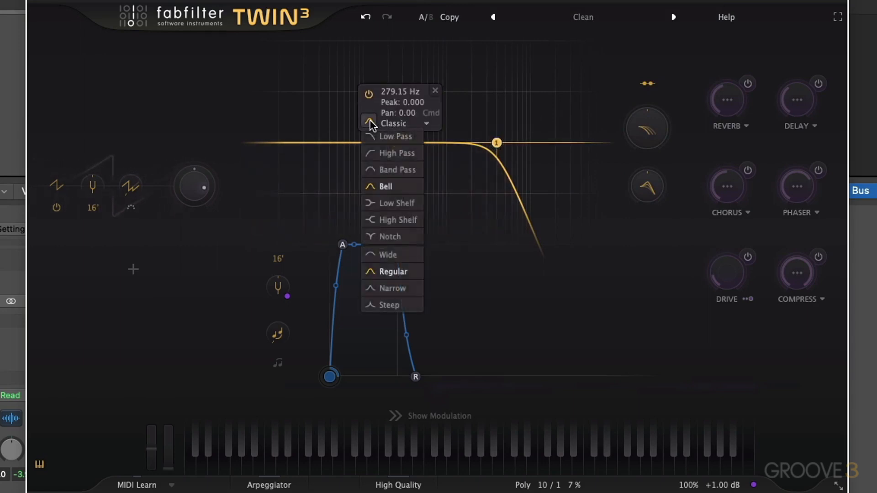
pyautogui.click(392, 201)
pyautogui.moveTo(400, 143); pyautogui.dragTo(404, 105)
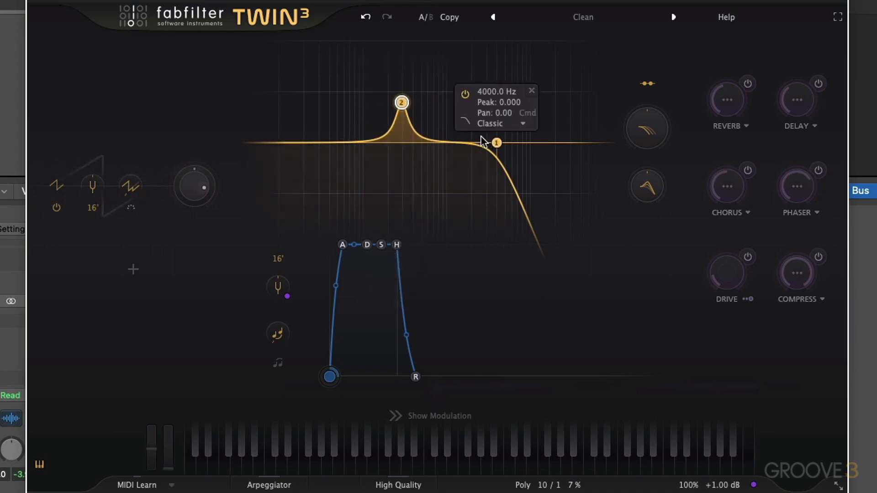
# Step: With the filter routing set to Serial, sweep the low-pass filter to about 1271 Hz and the bell to about 169 Hz with a peak of about 0.674
pyautogui.click(650, 83)
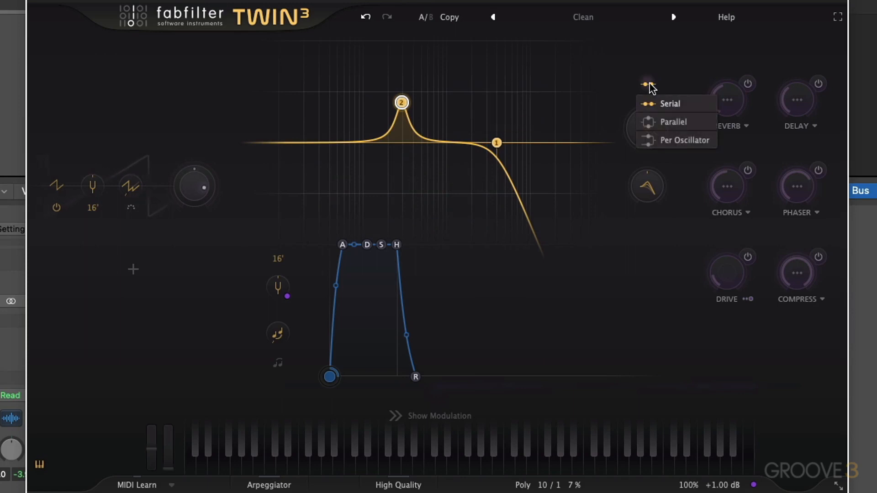
pyautogui.click(678, 104)
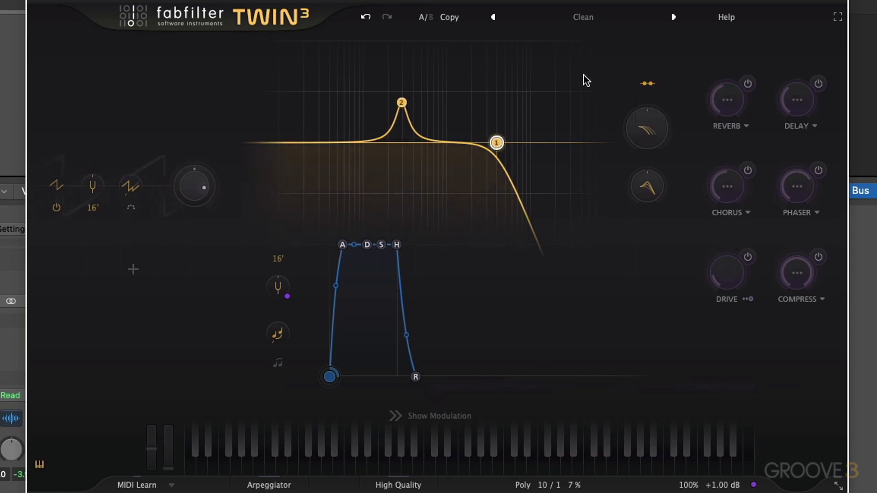
pyautogui.moveTo(496, 143); pyautogui.dragTo(475, 145)
pyautogui.moveTo(401, 106)
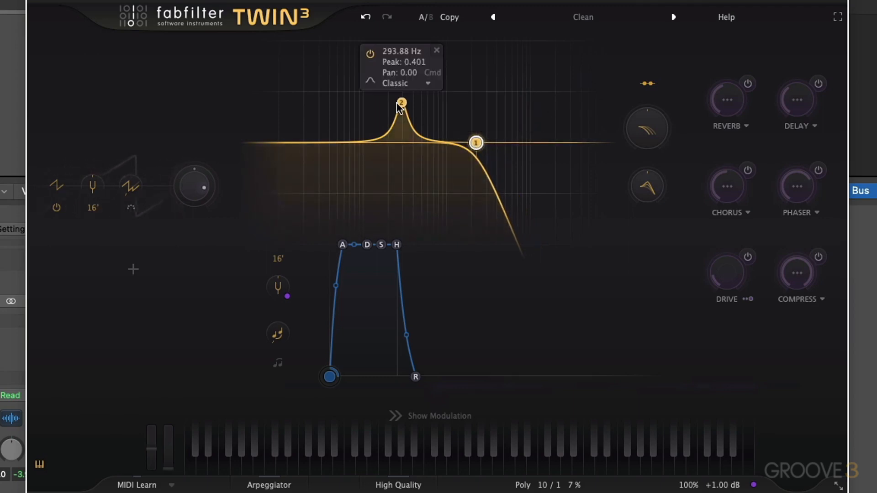
pyautogui.moveTo(401, 103); pyautogui.dragTo(575, 75)
pyautogui.moveTo(475, 144); pyautogui.dragTo(463, 144)
pyautogui.moveTo(574, 73); pyautogui.dragTo(546, 74)
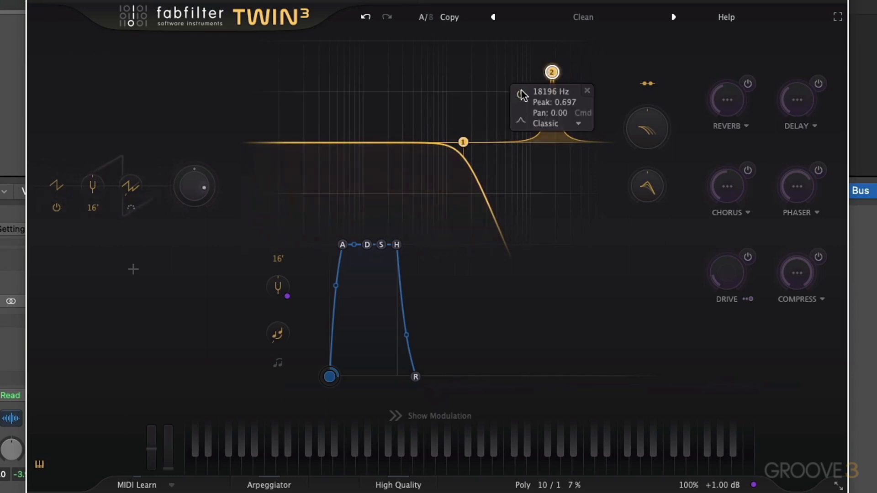
pyautogui.moveTo(461, 143); pyautogui.dragTo(455, 144)
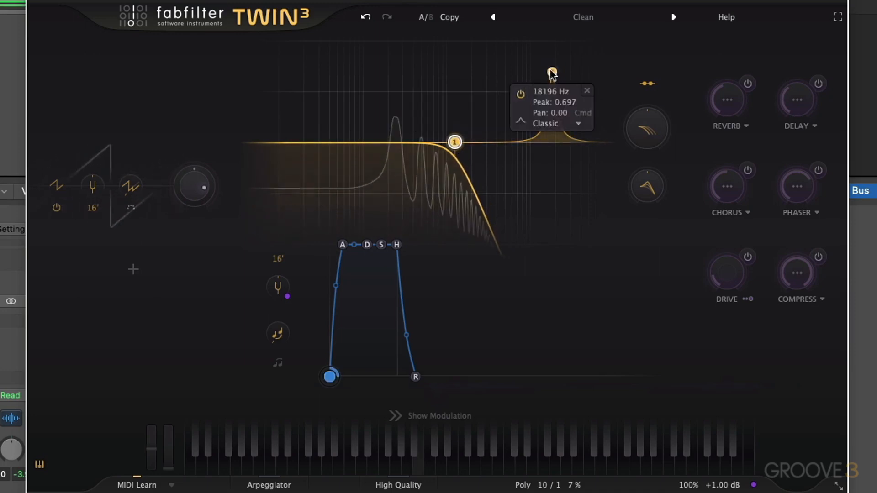
pyautogui.moveTo(552, 72); pyautogui.dragTo(371, 74)
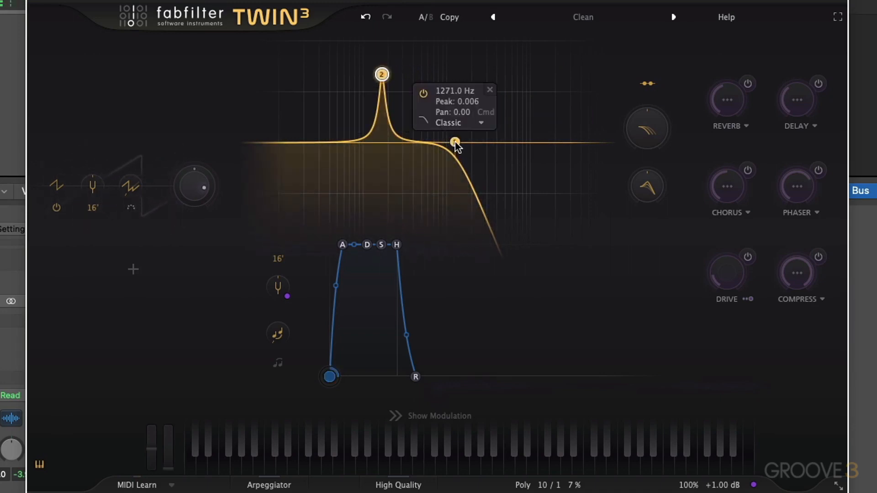
# Step: Swap the two filters' shapes, making filter 1 a Bell and filter 2 a Low Pass
pyautogui.click(456, 142)
pyautogui.click(424, 120)
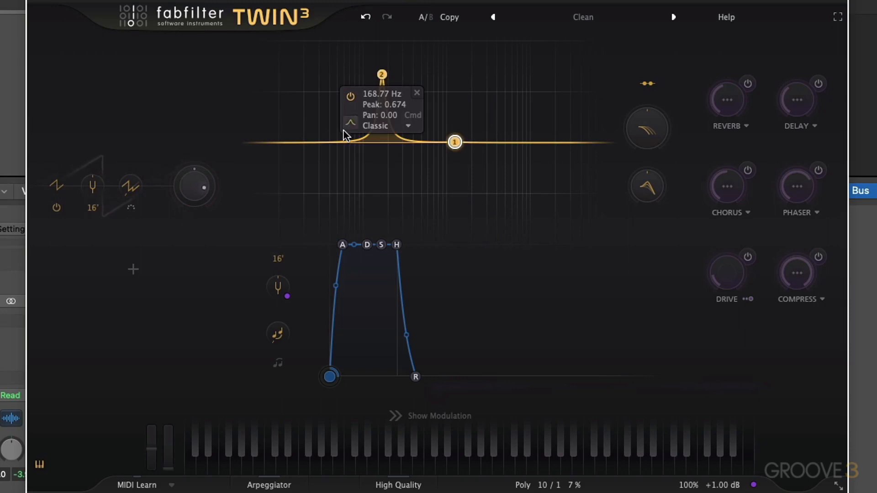
pyautogui.click(350, 123)
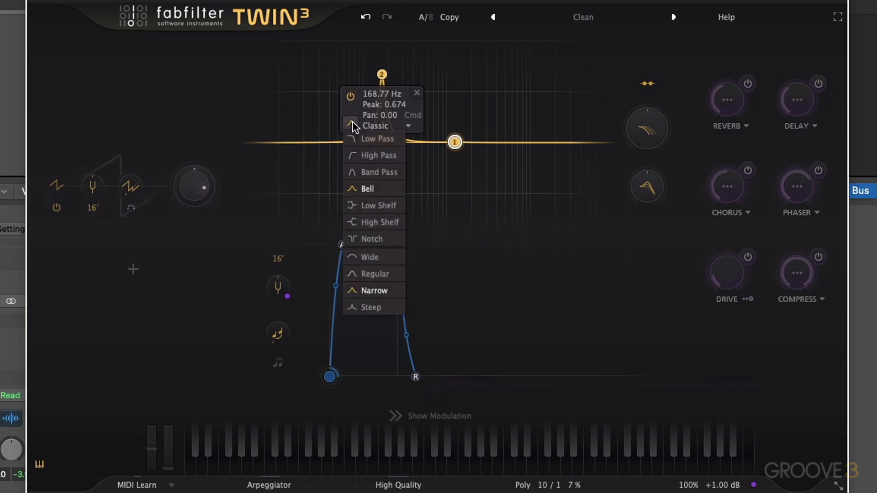
pyautogui.click(371, 138)
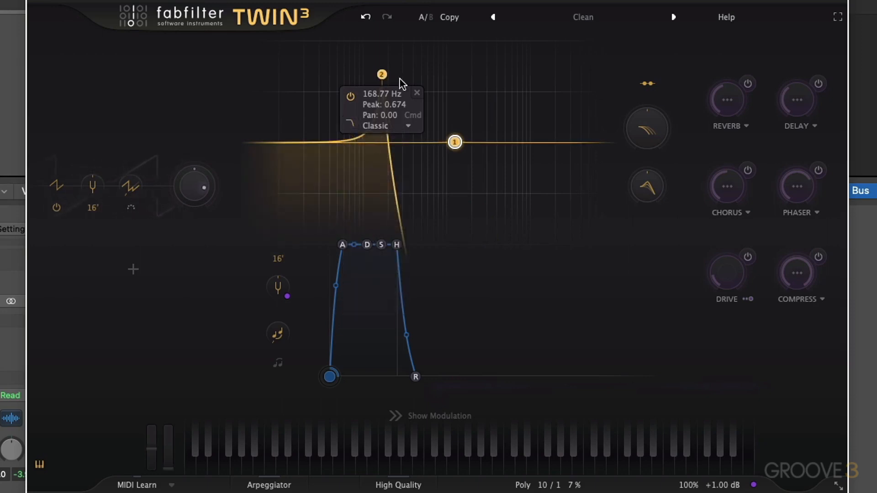
# Step: Move bell filter 1 to about 440 Hz with a peak of about 0.543, and low-pass filter 2 to about 13023 Hz
pyautogui.moveTo(381, 75); pyautogui.dragTo(473, 103)
pyautogui.moveTo(450, 140); pyautogui.dragTo(420, 79)
pyautogui.moveTo(476, 89); pyautogui.dragTo(542, 139)
pyautogui.moveTo(421, 81)
pyautogui.mouseDown()
pyautogui.moveTo(365, 78)
pyautogui.moveTo(509, 92)
pyautogui.moveTo(404, 90)
pyautogui.moveTo(415, 86)
pyautogui.mouseUp()
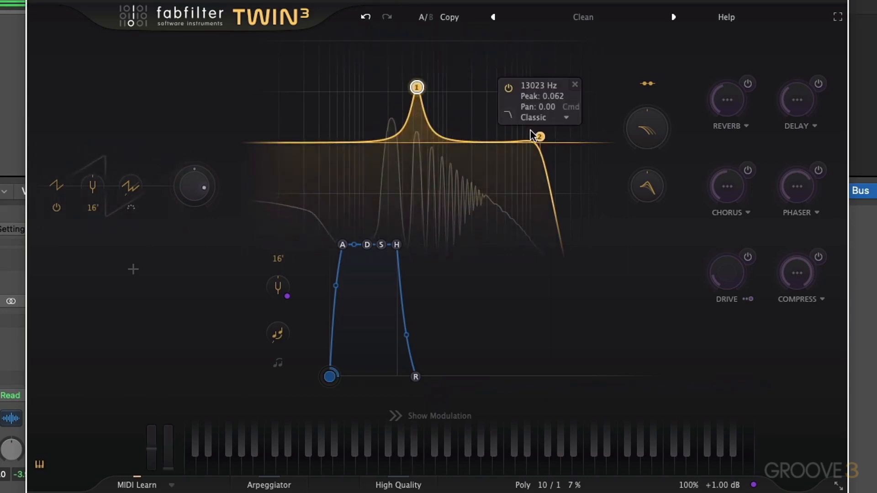
# Step: Sweep low-pass filter 2 down to about 1105 Hz, and bell filter 1 to about 107.5 Hz with a peak of about 0.613
pyautogui.moveTo(540, 137); pyautogui.dragTo(449, 138)
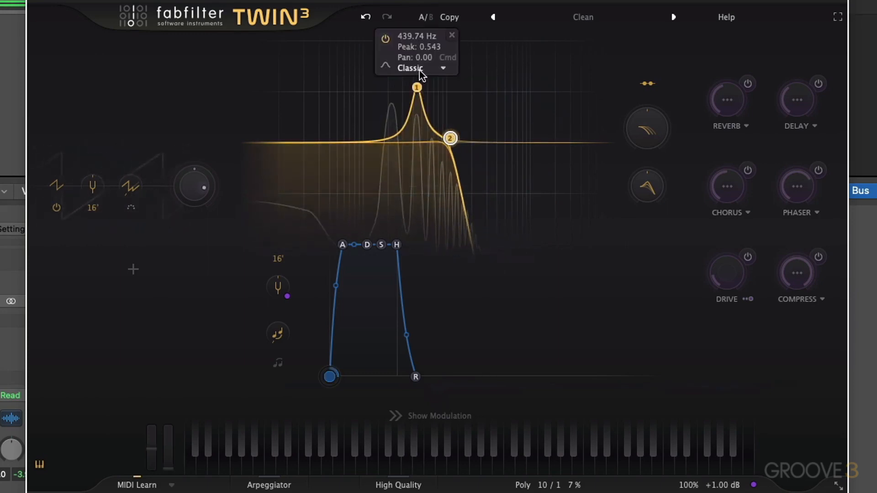
pyautogui.moveTo(415, 90); pyautogui.dragTo(365, 81)
pyautogui.moveTo(450, 138)
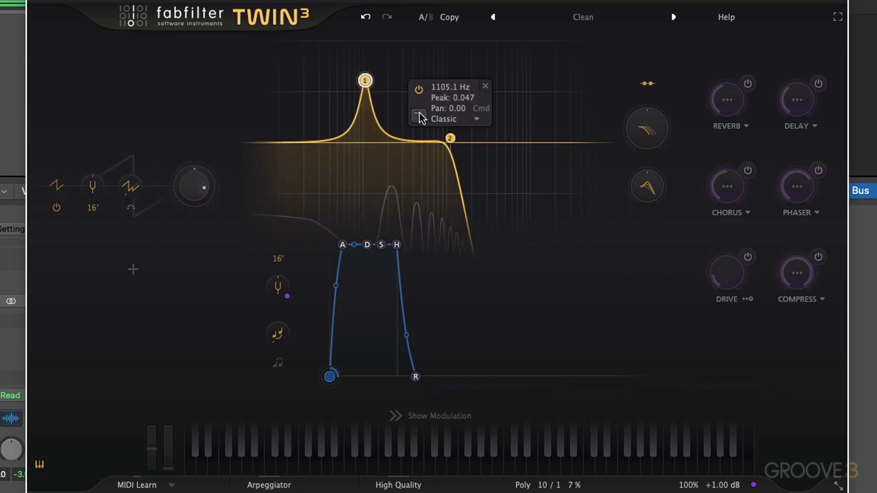
# Step: Set the filter routing to Parallel, and sweep the bell and low-pass filters past each other across the spectrum
pyautogui.click(649, 83)
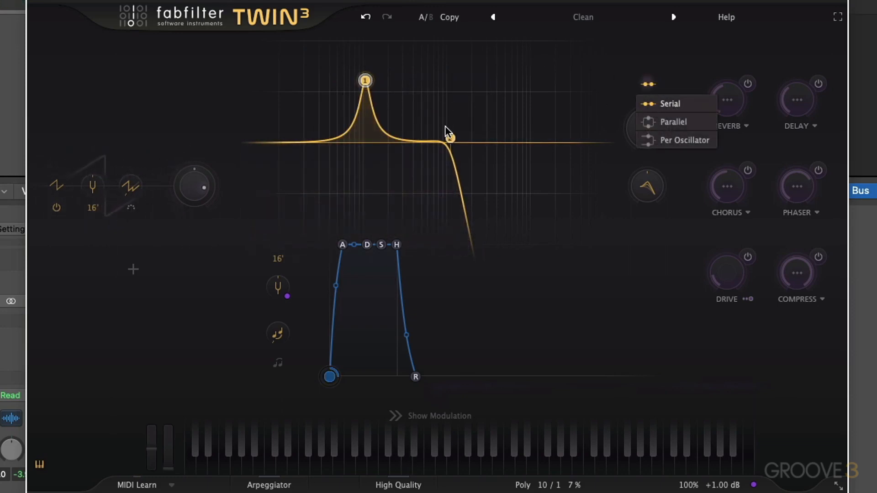
pyautogui.click(683, 122)
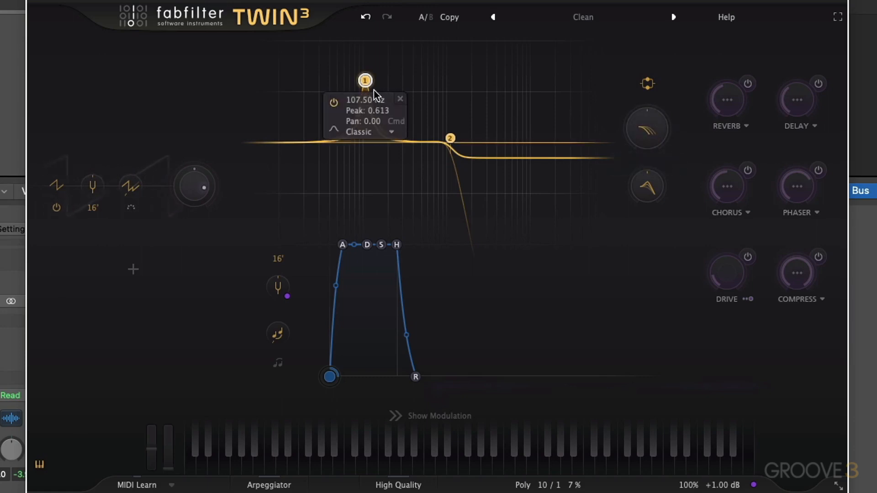
pyautogui.moveTo(365, 81)
pyautogui.mouseDown()
pyautogui.moveTo(406, 81)
pyautogui.moveTo(375, 81)
pyautogui.mouseUp()
pyautogui.moveTo(451, 138); pyautogui.dragTo(533, 142)
pyautogui.moveTo(383, 85); pyautogui.dragTo(585, 87)
pyautogui.moveTo(532, 144); pyautogui.dragTo(414, 145)
pyautogui.moveTo(575, 86); pyautogui.dragTo(536, 91)
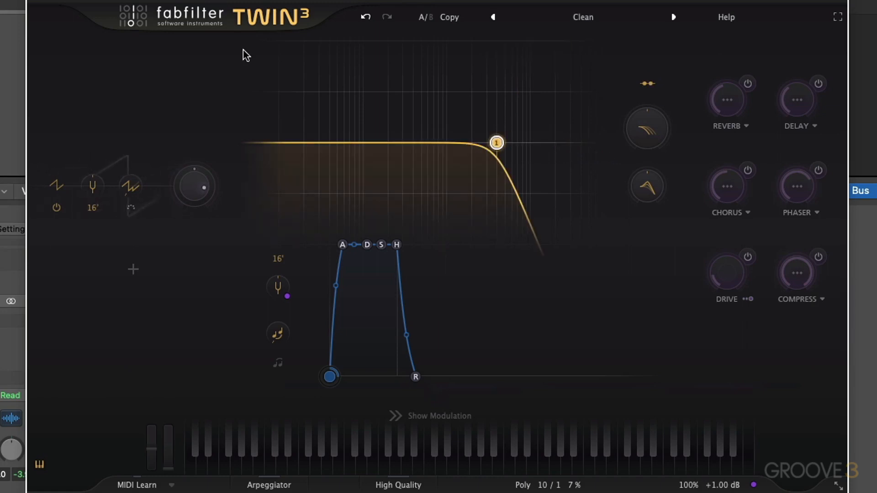
# Step: Set the filter routing to Per Oscillator, and add a bell filter at about 127 Hz with a peak of about 0.306
pyautogui.click(649, 84)
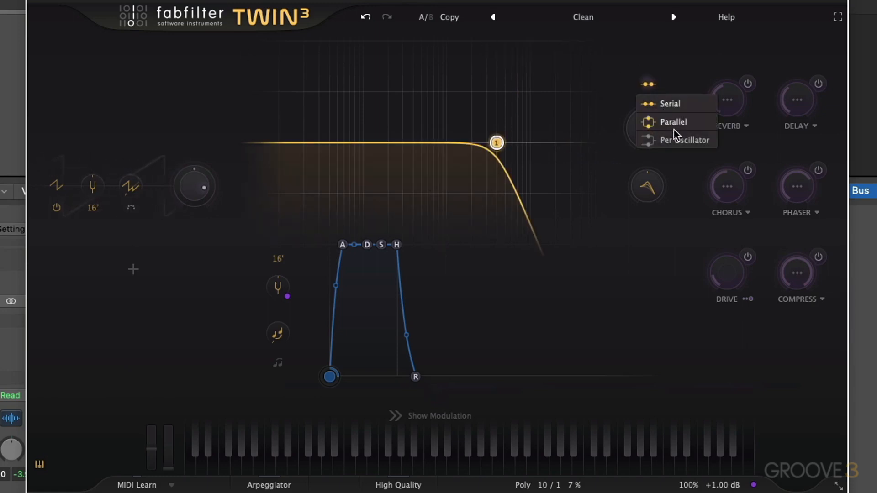
pyautogui.click(685, 141)
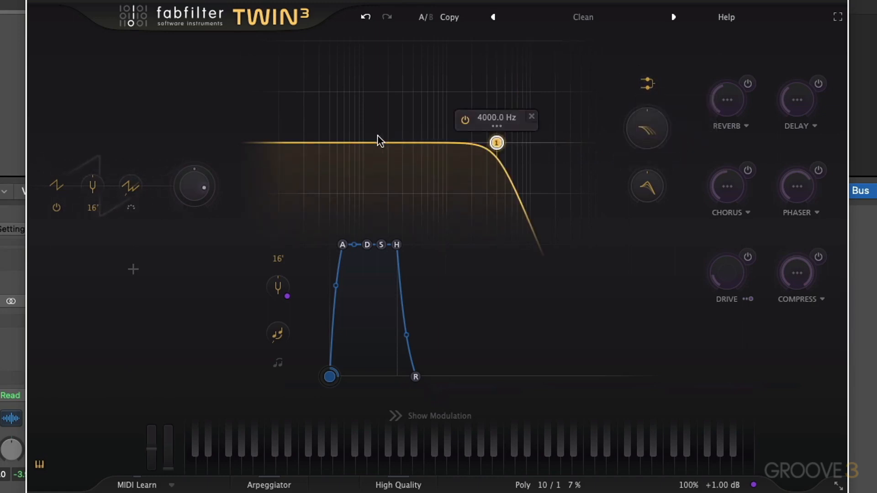
pyautogui.click(378, 142)
pyautogui.moveTo(378, 141); pyautogui.dragTo(372, 113)
# Step: Move the low-pass filter to a higher frequency, and add another raised bell filter between it and the first bell
pyautogui.moveTo(429, 146); pyautogui.dragTo(517, 139)
pyautogui.moveTo(455, 122); pyautogui.dragTo(454, 116)
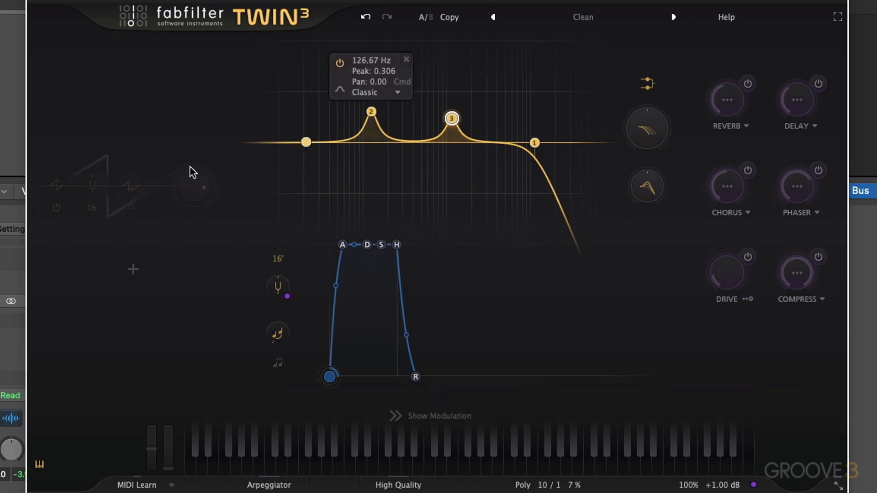
# Step: Add two more oscillators, and sweep the first oscillator's low-pass filter down and back up with oscillators 2 and 3 turned down
pyautogui.click(133, 269)
pyautogui.click(133, 330)
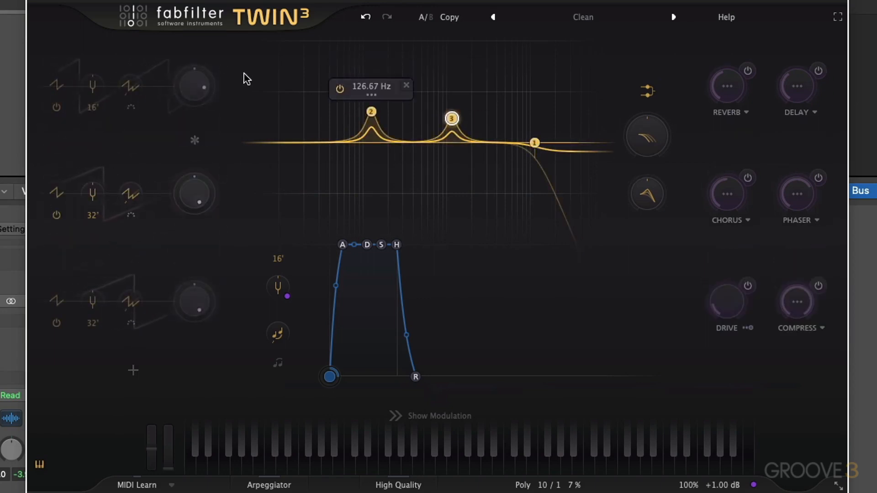
pyautogui.moveTo(535, 142)
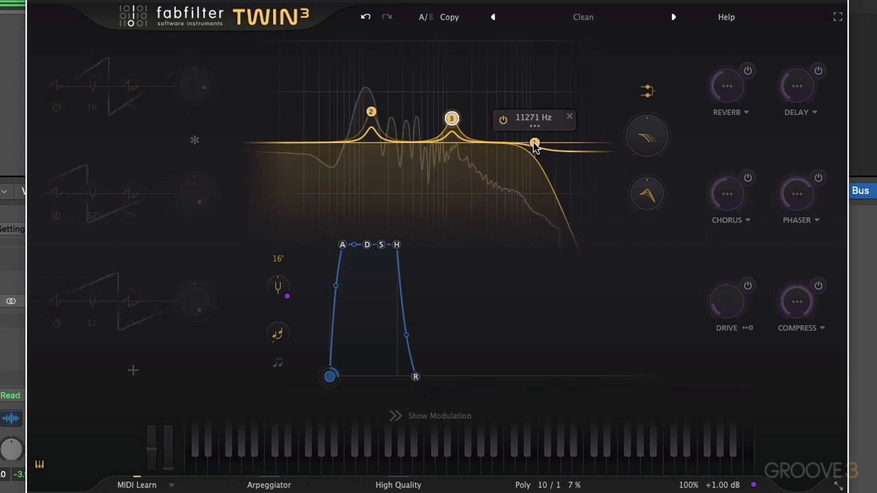
pyautogui.moveTo(535, 147); pyautogui.dragTo(382, 147)
pyautogui.moveTo(195, 193); pyautogui.dragTo(201, 274)
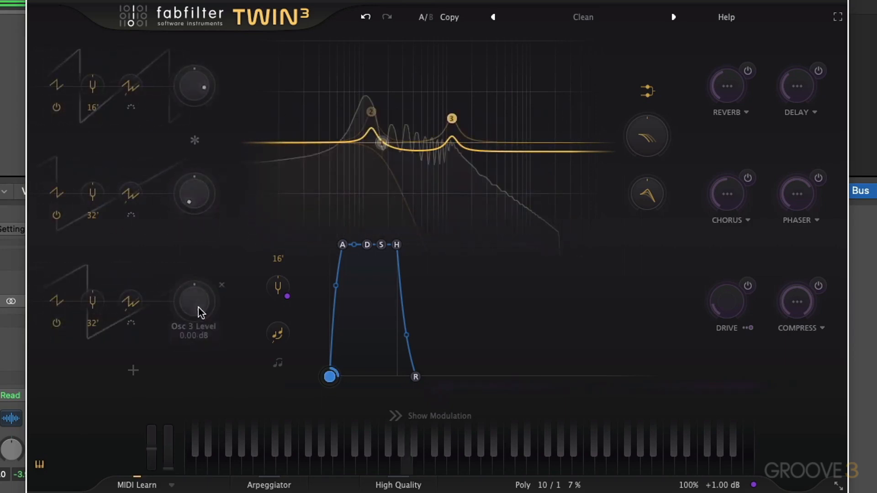
pyautogui.moveTo(382, 143); pyautogui.dragTo(604, 141)
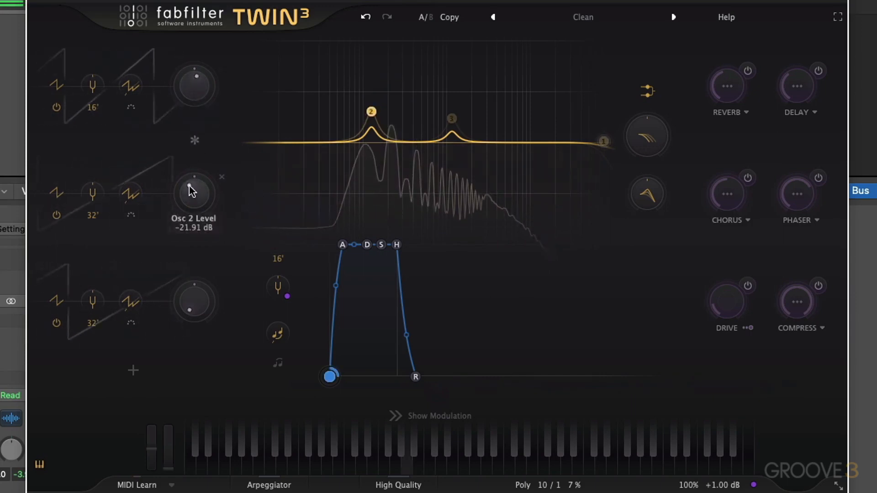
# Step: Set bell filter 2 to about 91 Hz with a 0.853 peak, and bell filter 3 to about 2040 Hz with a 0.767 peak
pyautogui.moveTo(371, 112); pyautogui.dragTo(361, 58)
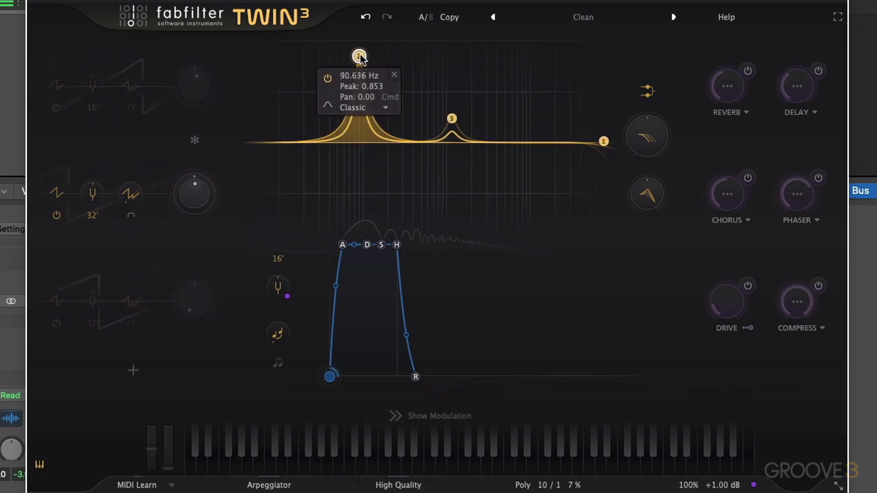
pyautogui.moveTo(190, 300); pyautogui.dragTo(192, 235)
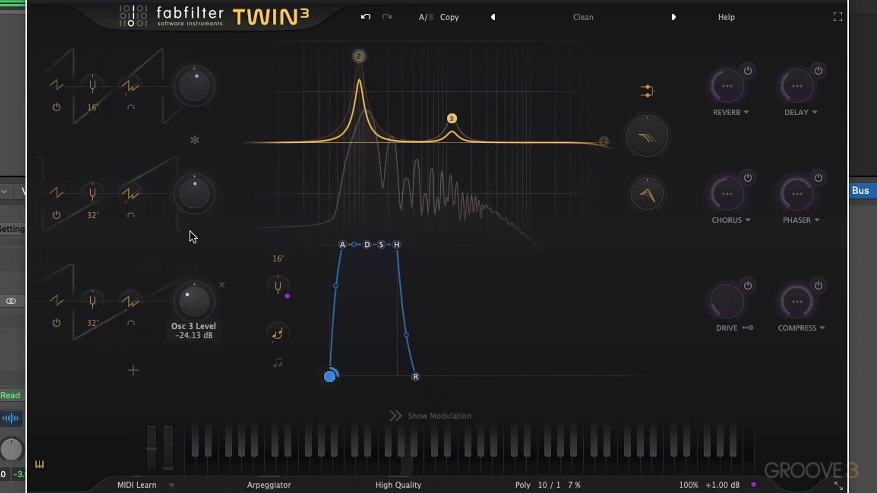
pyautogui.moveTo(452, 118); pyautogui.dragTo(472, 65)
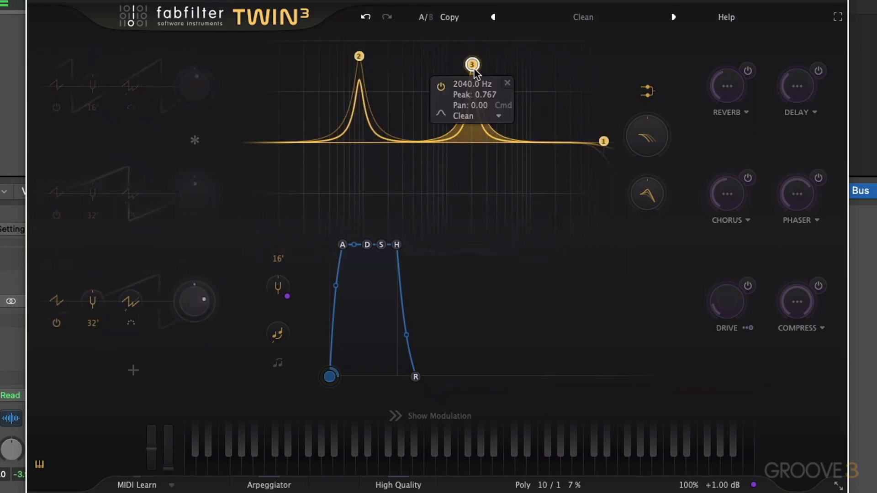
# Step: Pan and sweep all three filters, moving bell filter 2 above bell filter 3 and the low-pass up to about 20502 Hz
pyautogui.moveTo(604, 141); pyautogui.dragTo(547, 143)
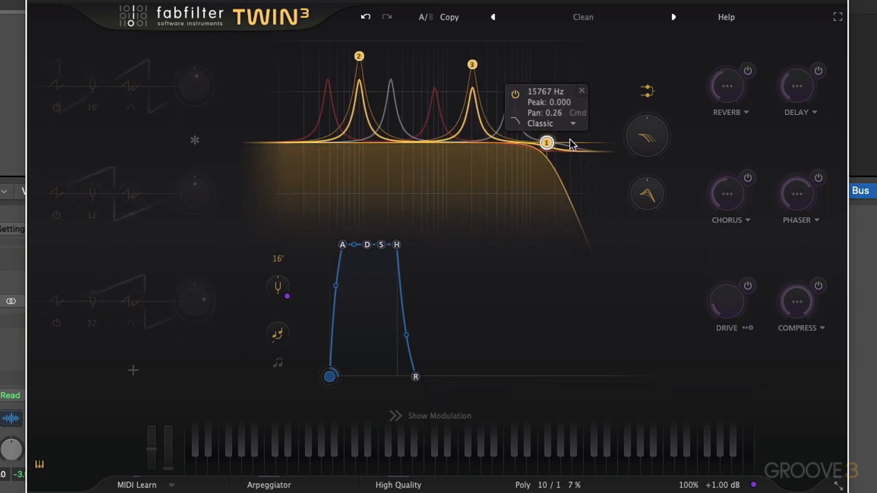
pyautogui.moveTo(548, 142); pyautogui.dragTo(488, 151)
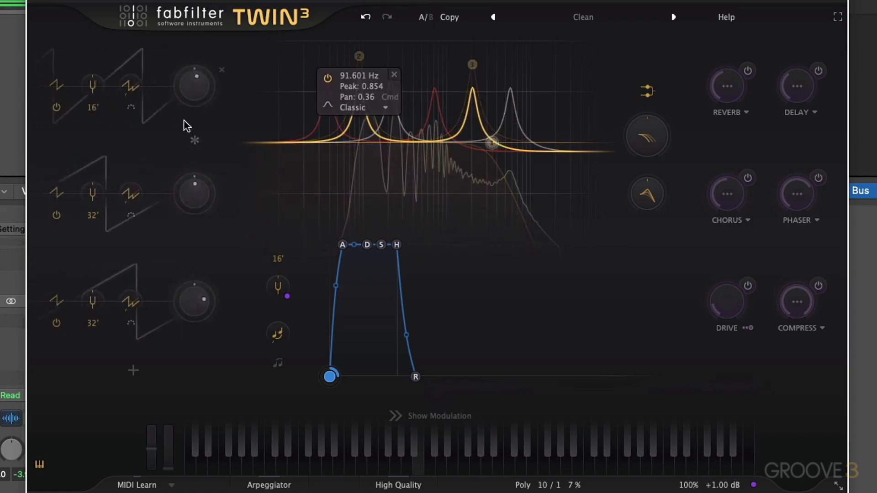
pyautogui.moveTo(360, 56); pyautogui.dragTo(412, 58)
pyautogui.moveTo(473, 64)
pyautogui.mouseDown()
pyautogui.moveTo(533, 60)
pyautogui.moveTo(365, 69)
pyautogui.moveTo(463, 60)
pyautogui.mouseUp()
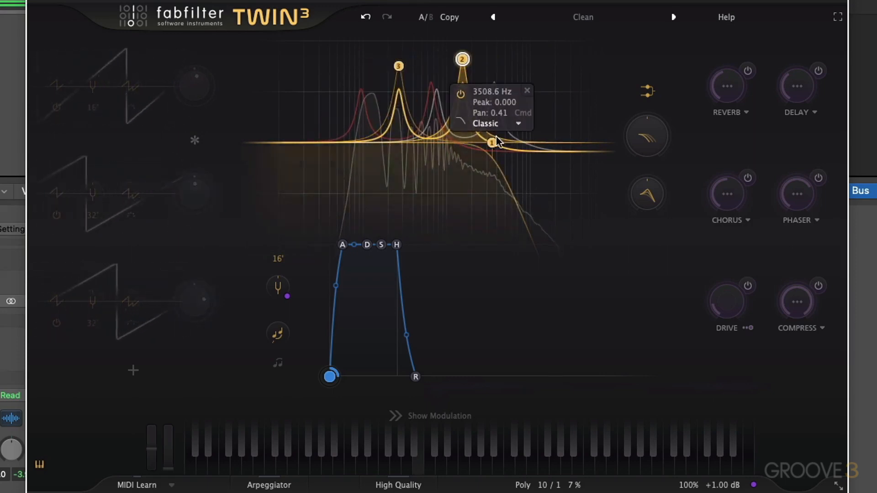
pyautogui.moveTo(491, 143); pyautogui.dragTo(513, 143)
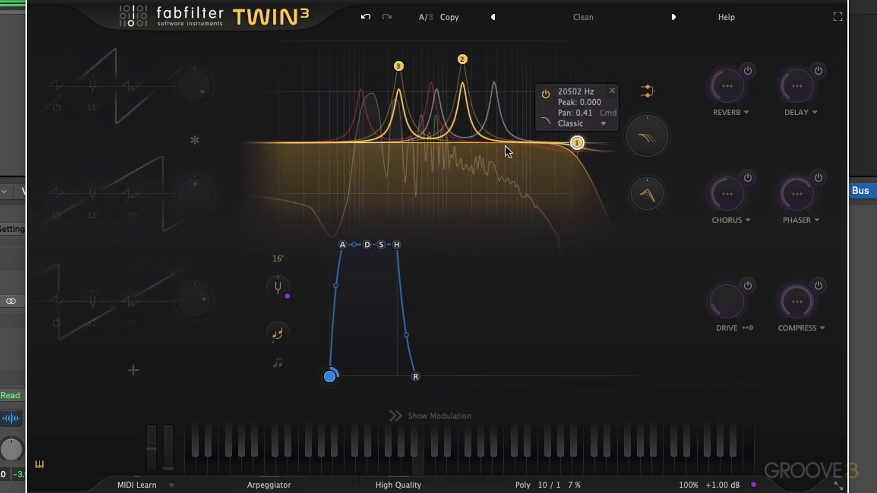
pyautogui.moveTo(511, 148); pyautogui.dragTo(469, 139)
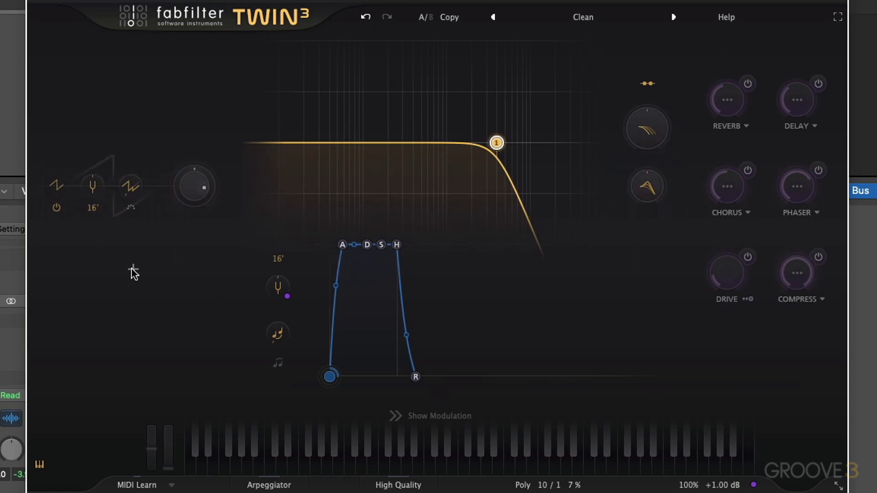
# Step: Add a bell at about 252 Hz with a 0.443 peak, an inverted bell above and a raised bell below, and move the low-pass higher
pyautogui.moveTo(384, 143); pyautogui.dragTo(396, 98)
pyautogui.moveTo(442, 145); pyautogui.dragTo(451, 182)
pyautogui.moveTo(496, 143); pyautogui.dragTo(536, 140)
pyautogui.moveTo(278, 144); pyautogui.dragTo(340, 84)
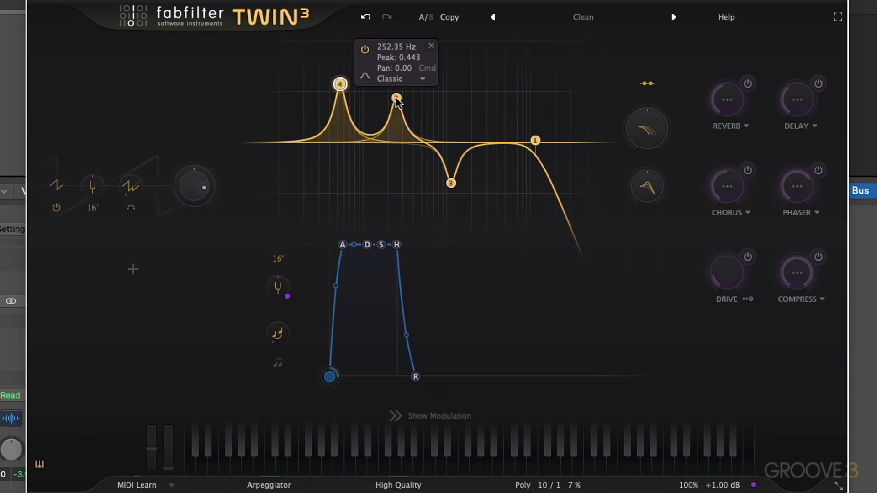
# Step: Move bell filters 2 and 3 higher, bell filter 4 to about 118 Hz, and the low-pass filter to about 4594 Hz
pyautogui.moveTo(396, 98); pyautogui.dragTo(411, 85)
pyautogui.moveTo(454, 184); pyautogui.dragTo(464, 198)
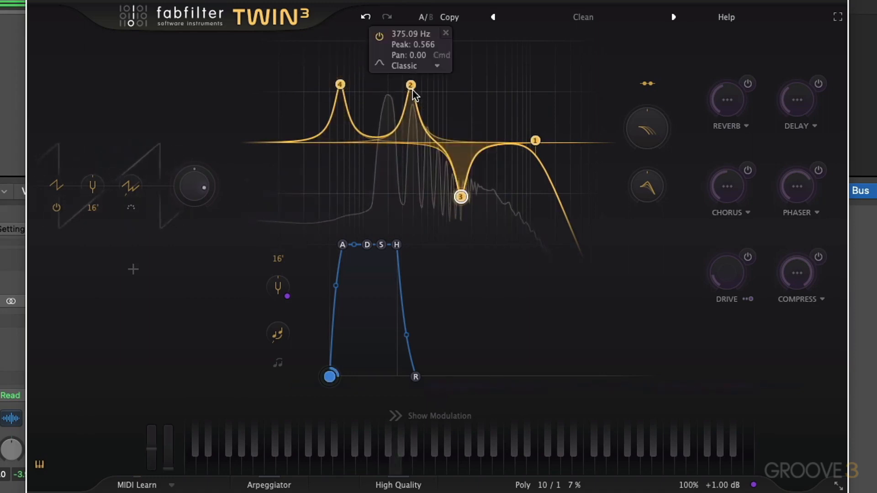
pyautogui.moveTo(413, 88); pyautogui.dragTo(437, 69)
pyautogui.moveTo(537, 143); pyautogui.dragTo(502, 141)
pyautogui.moveTo(340, 84); pyautogui.dragTo(369, 83)
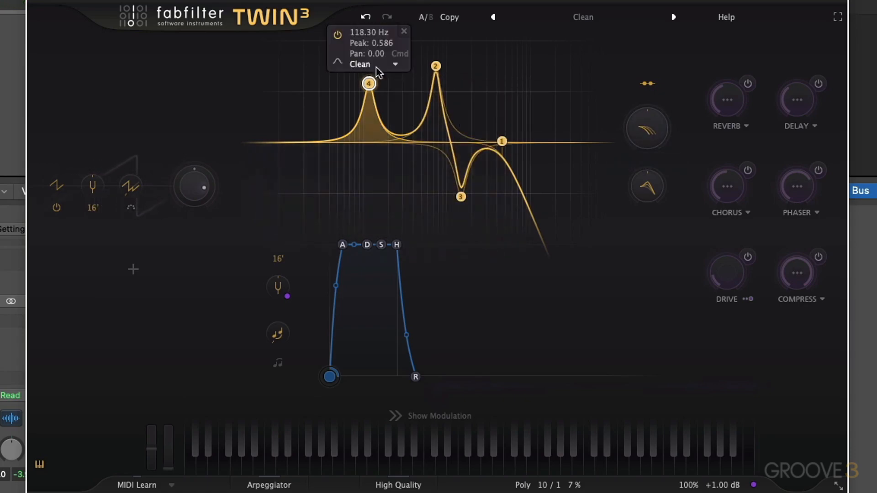
# Step: Sweep the Filter Freq Offset up to about 5.257 octaves and back down to about 1.943 octaves
pyautogui.moveTo(645, 139); pyautogui.dragTo(652, 84)
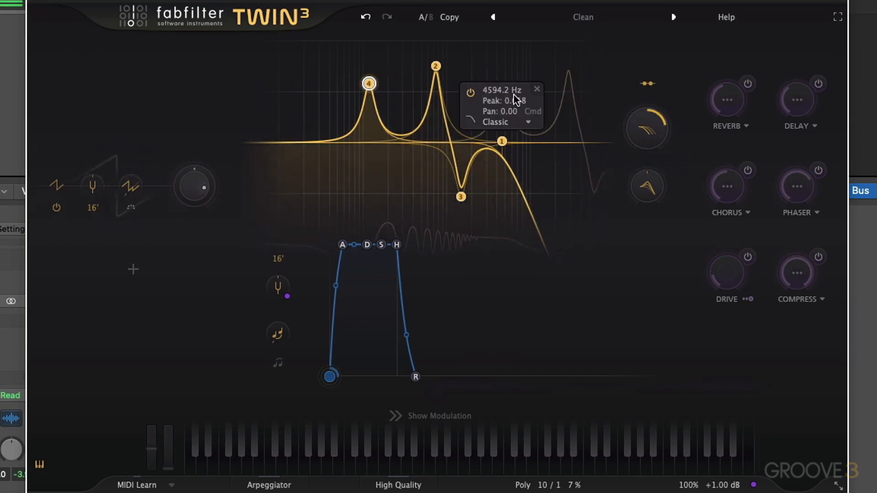
pyautogui.moveTo(642, 127)
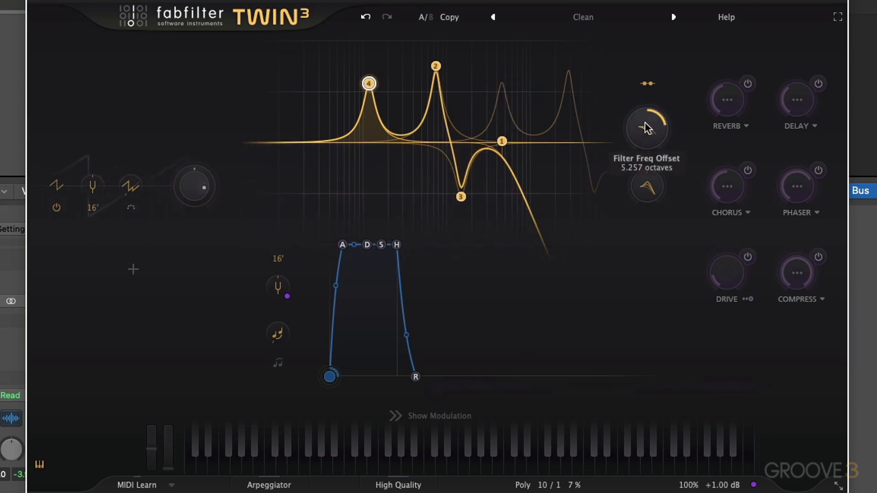
pyautogui.moveTo(645, 122); pyautogui.dragTo(643, 161)
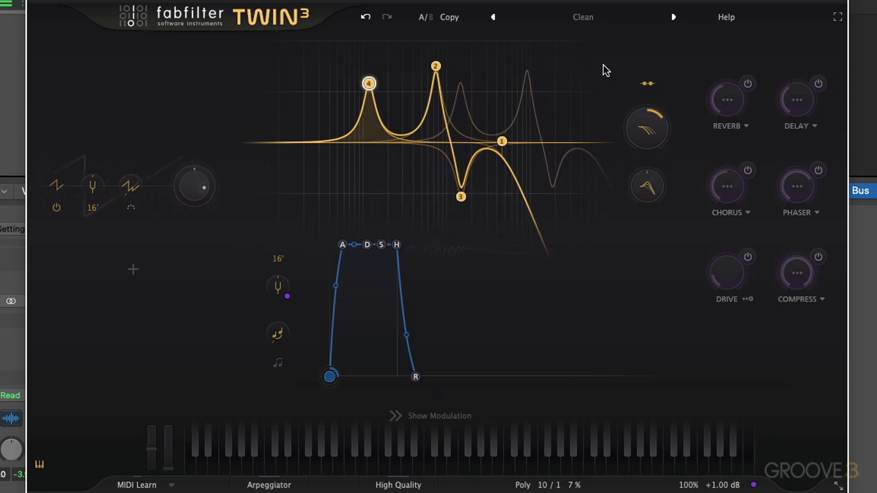
pyautogui.moveTo(651, 129)
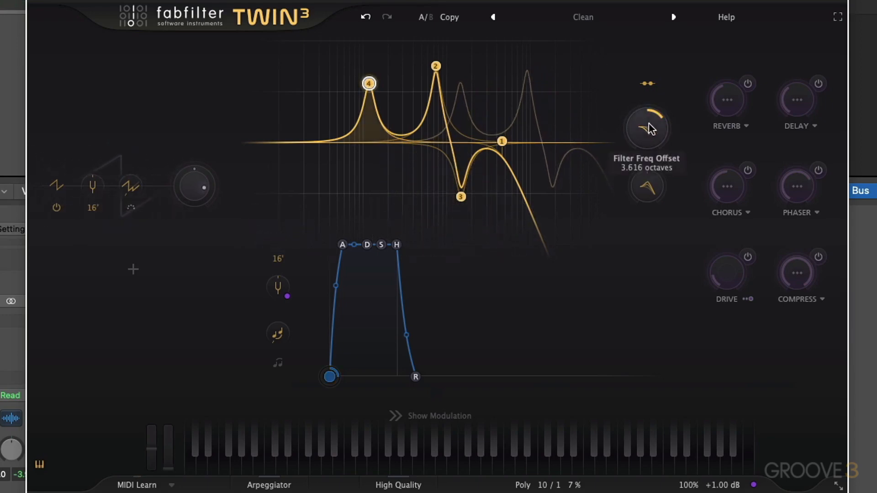
pyautogui.moveTo(650, 130); pyautogui.dragTo(652, 139)
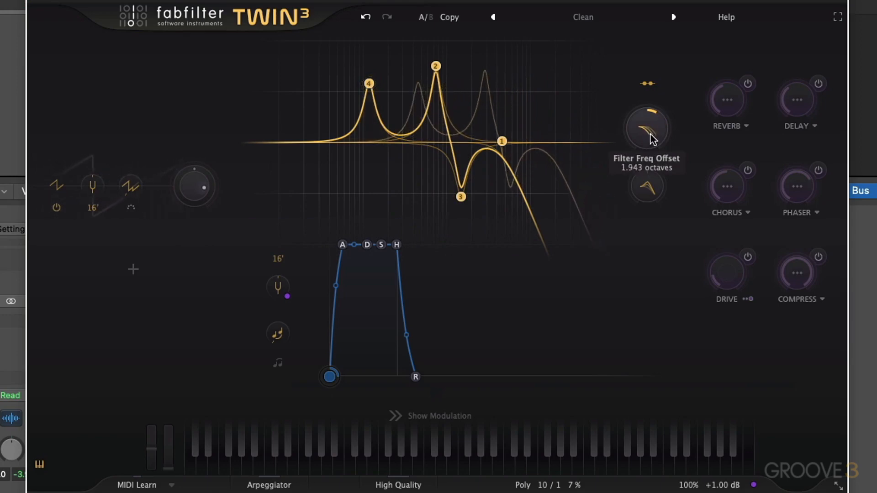
# Step: Adjust the Filter Peak Offset, and sweep the Filter Freq Offset down and back up to shift all filters together
pyautogui.moveTo(428, 98)
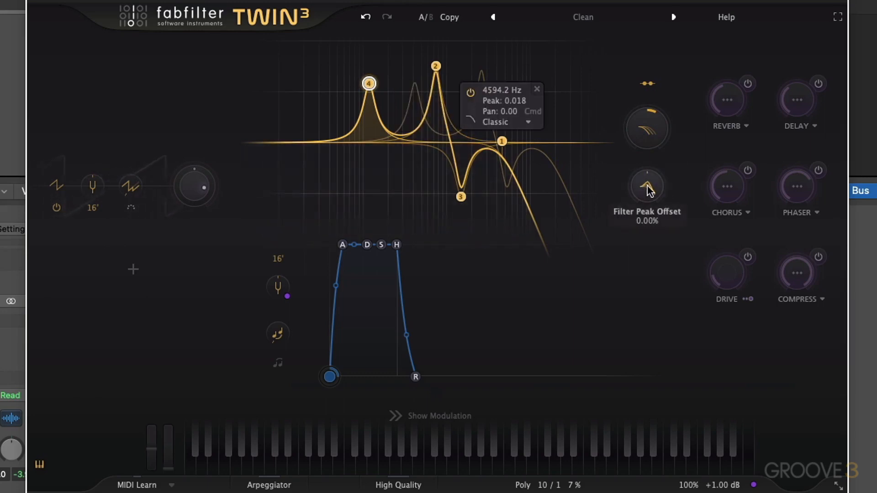
pyautogui.moveTo(648, 192); pyautogui.dragTo(646, 172)
pyautogui.moveTo(645, 127); pyautogui.dragTo(648, 161)
pyautogui.moveTo(654, 123); pyautogui.dragTo(648, 110)
pyautogui.moveTo(651, 176); pyautogui.dragTo(642, 155)
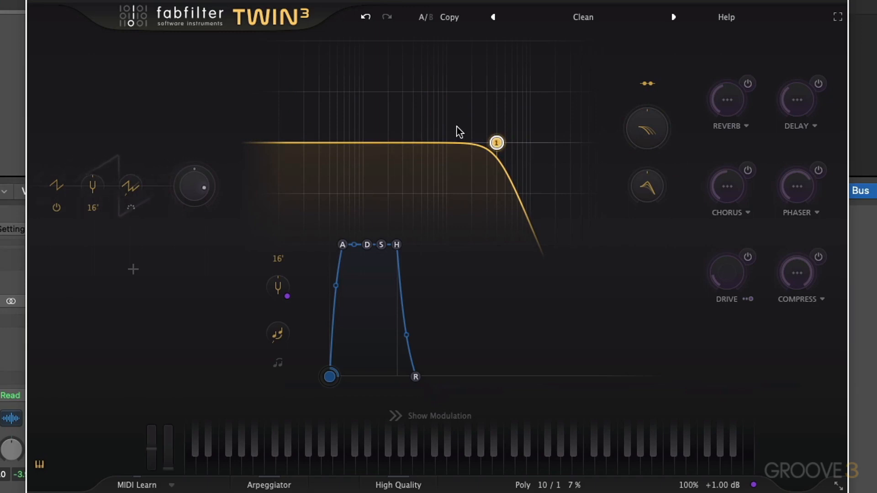
pyautogui.click(359, 143)
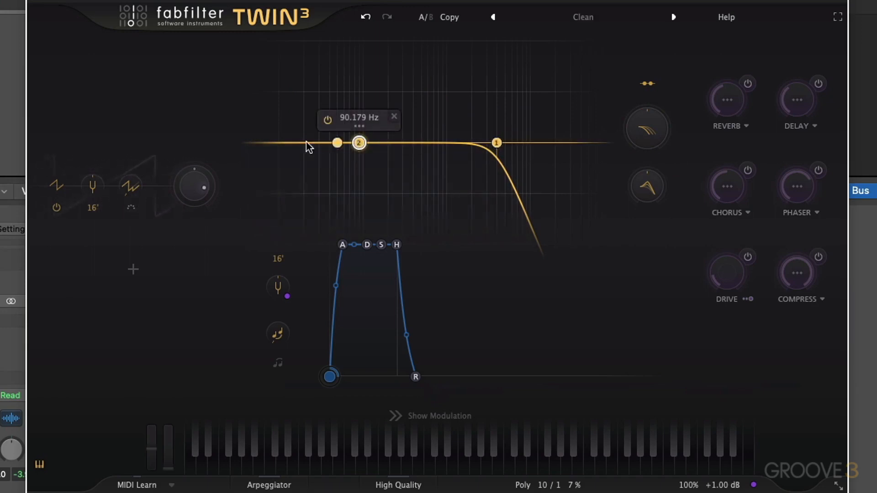
pyautogui.moveTo(259, 143); pyautogui.dragTo(315, 163)
pyautogui.click(583, 17)
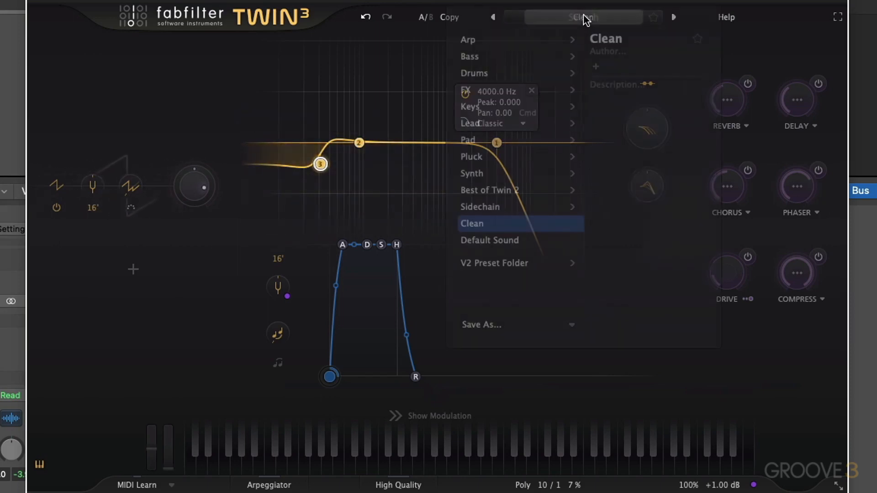
pyautogui.click(481, 221)
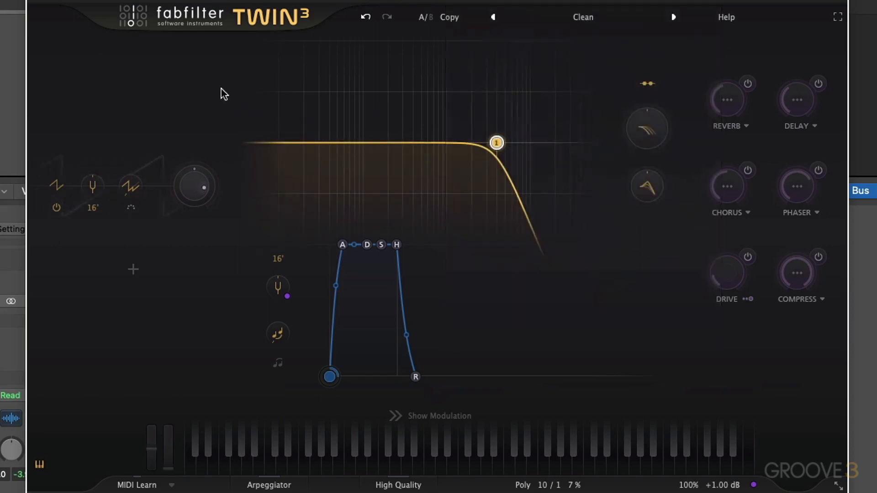
# Step: Raise the low-pass filter to about 14650 Hz, and try a notch filter at about 7.7 Hz before deleting it
pyautogui.moveTo(499, 143); pyautogui.dragTo(544, 143)
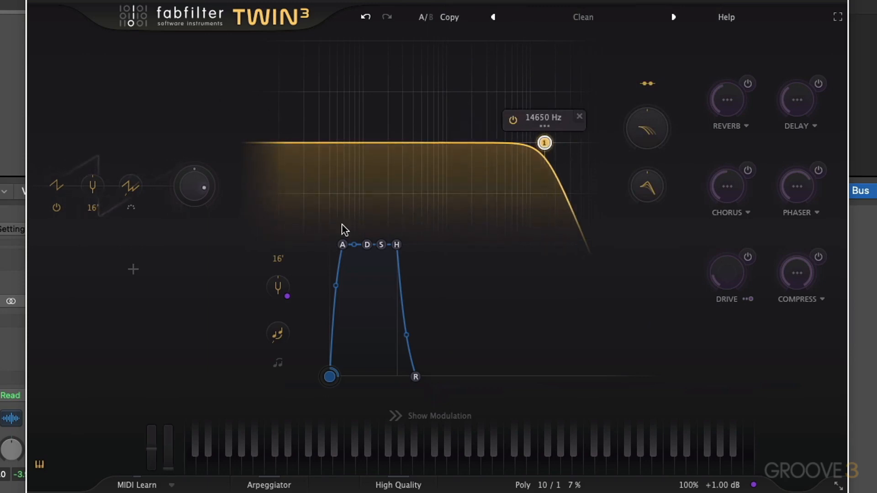
pyautogui.doubleClick(251, 234)
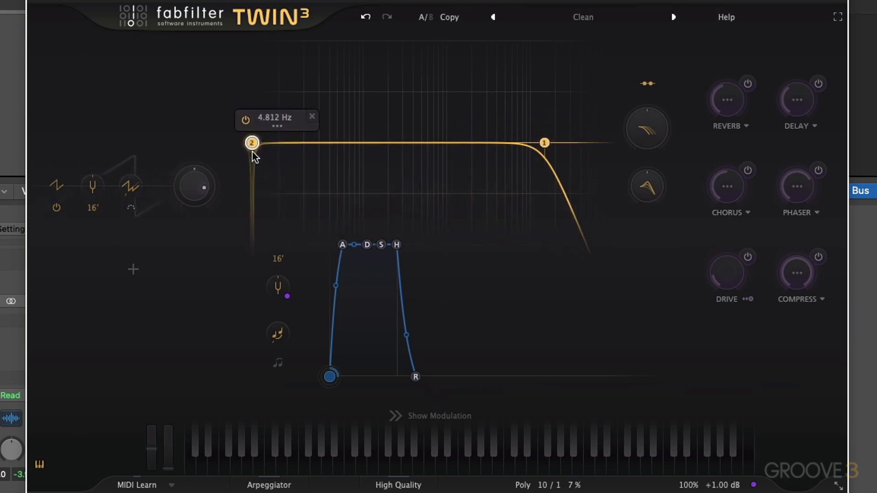
pyautogui.moveTo(251, 144); pyautogui.dragTo(268, 144)
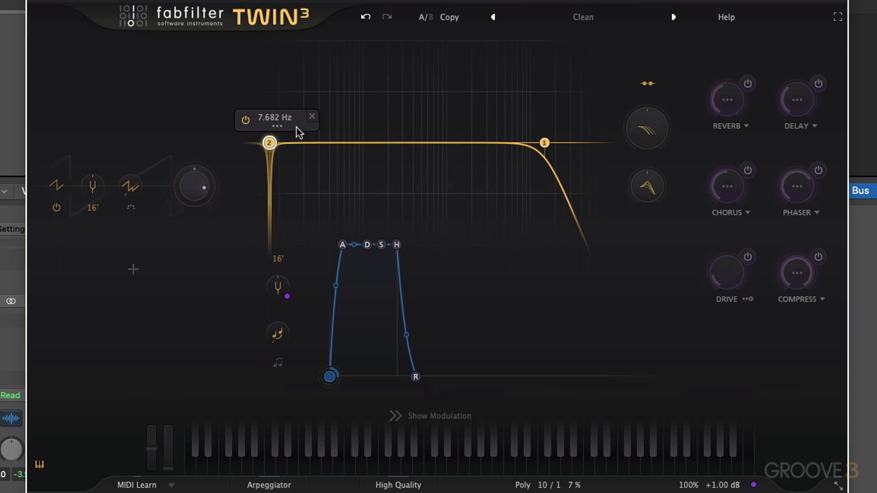
pyautogui.moveTo(312, 112)
pyautogui.click(312, 94)
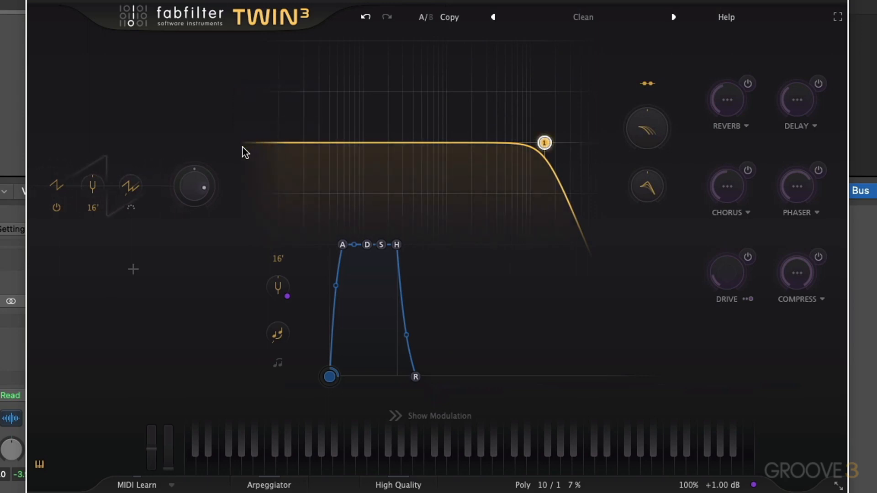
# Step: Add a high-pass filter in the low range, and replace the low-pass filter with a new one at about 10218 Hz
pyautogui.doubleClick(242, 145)
pyautogui.moveTo(243, 143); pyautogui.dragTo(351, 143)
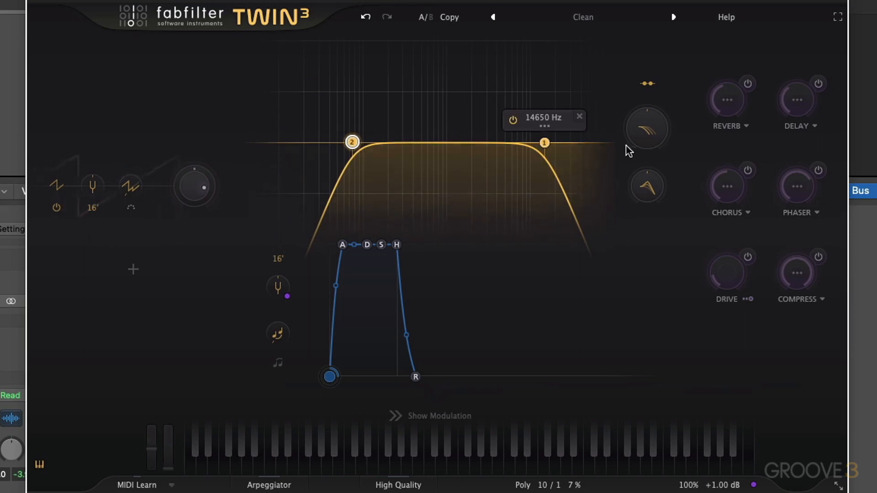
pyautogui.click(580, 93)
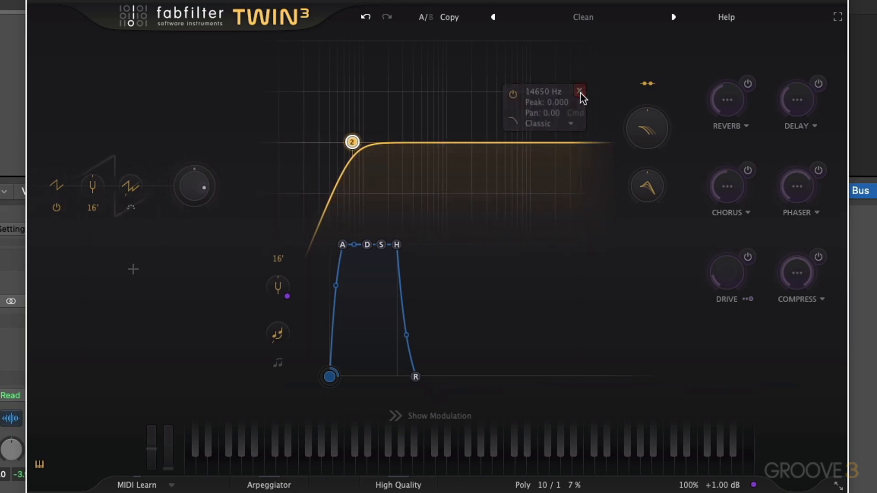
pyautogui.moveTo(611, 144); pyautogui.dragTo(531, 143)
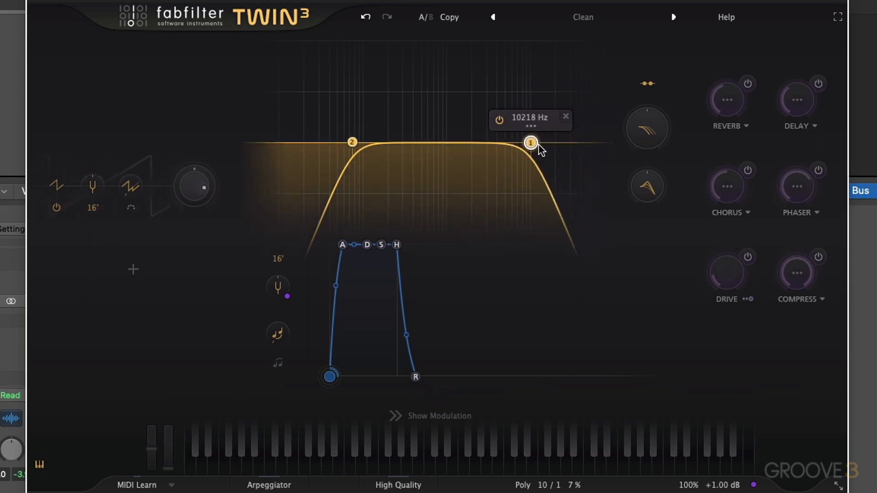
# Step: Between the cut filters, add a raised bell filter and an inverted bell at about 405 Hz with a peak of about -0.338
pyautogui.moveTo(467, 143); pyautogui.dragTo(464, 103)
pyautogui.moveTo(402, 143); pyautogui.dragTo(414, 180)
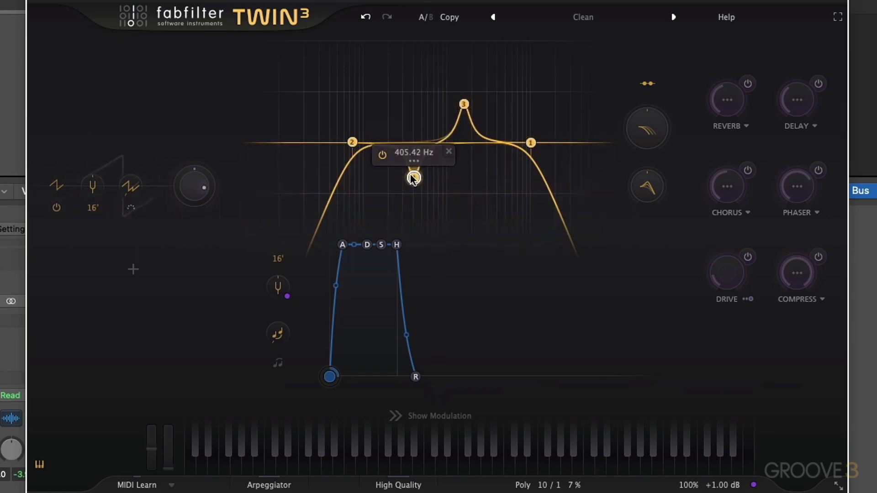
pyautogui.moveTo(417, 166)
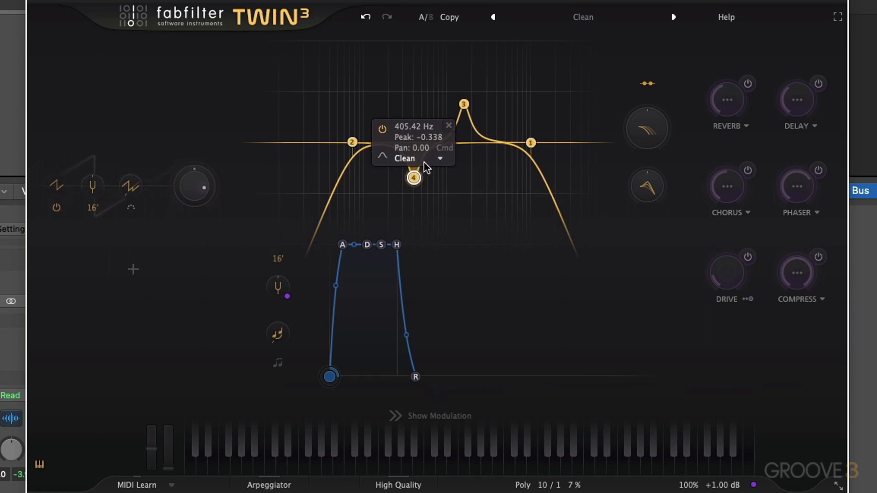
# Step: Pan the inverted bell filter, and move it to about 363 Hz
pyautogui.click(383, 156)
pyautogui.rightClick(414, 177)
pyautogui.click(343, 44)
pyautogui.moveTo(413, 179)
pyautogui.mouseDown()
pyautogui.moveTo(386, 174)
pyautogui.moveTo(467, 173)
pyautogui.moveTo(383, 168)
pyautogui.moveTo(415, 173)
pyautogui.moveTo(412, 179)
pyautogui.mouseUp()
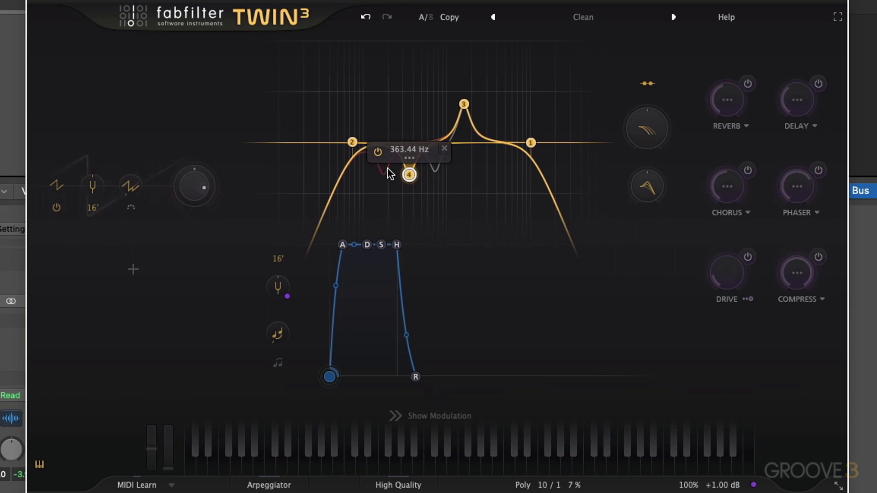
# Step: Choose Serial filter routing, lower the Filter Freq Offset to about -0.965 octaves, and reduce the Filter Peak Offset
pyautogui.click(650, 82)
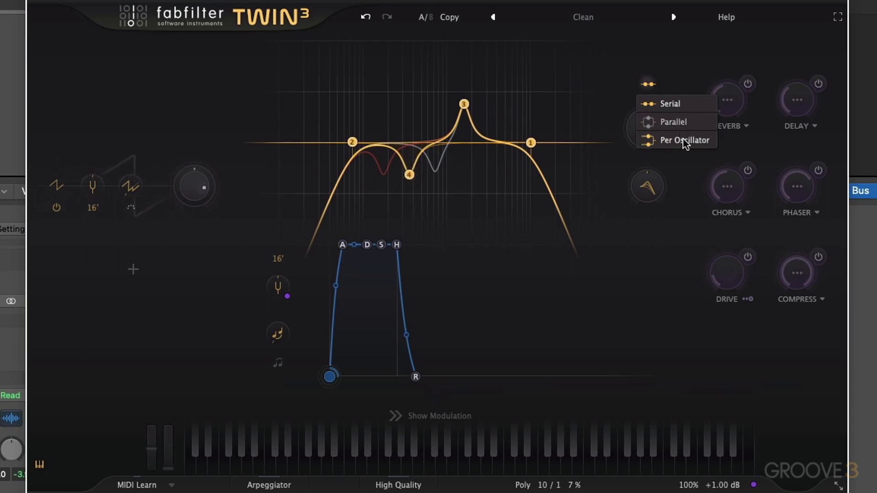
pyautogui.click(670, 104)
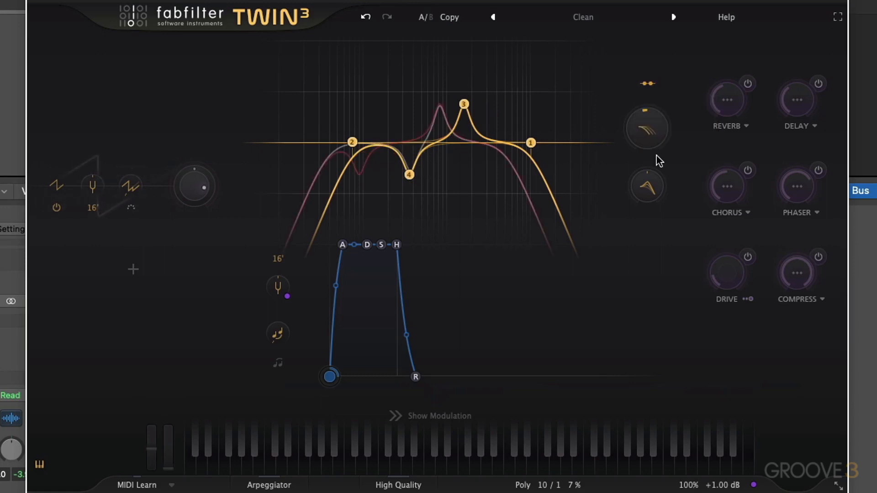
pyautogui.moveTo(656, 143)
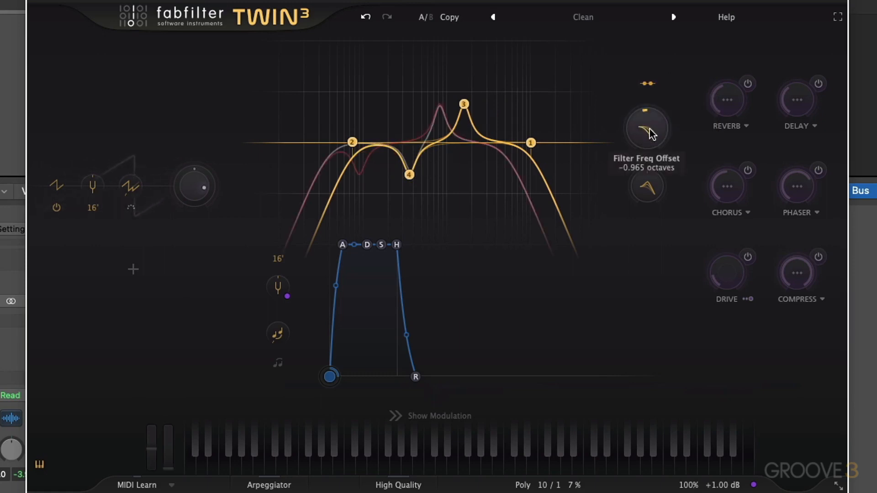
pyautogui.moveTo(648, 185); pyautogui.dragTo(650, 163)
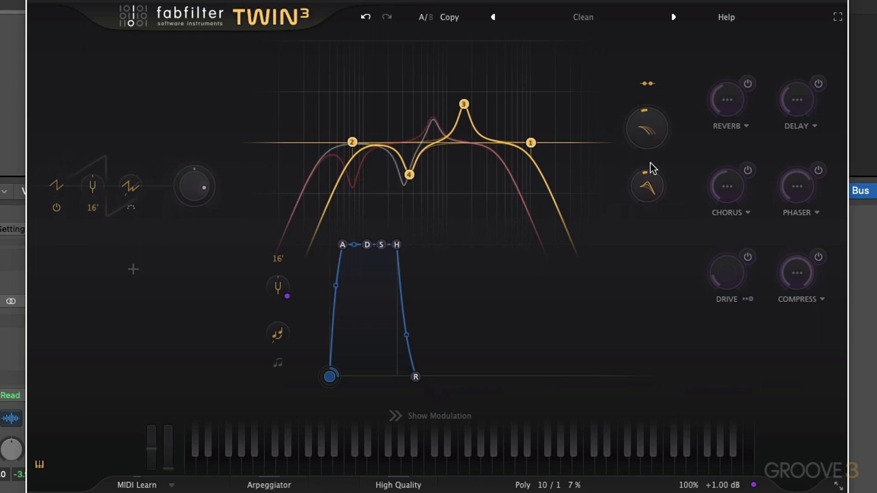